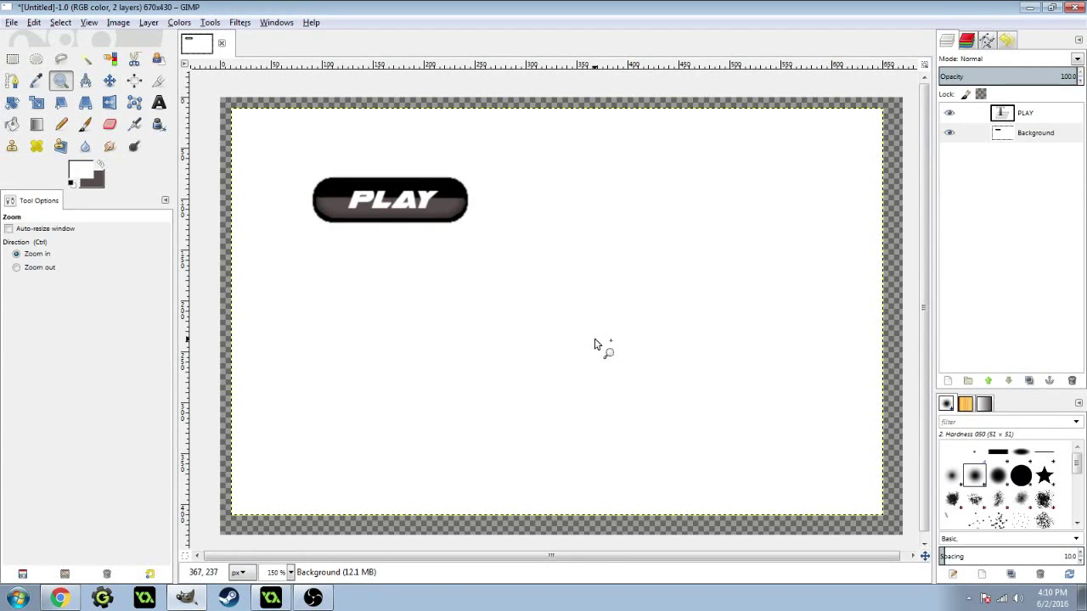
Zoom out from 150% to 100% so the whole canvas with the PLAY button is visible
{"action": "left_click", "coordinate": [594, 344], "text": "ctrl"}
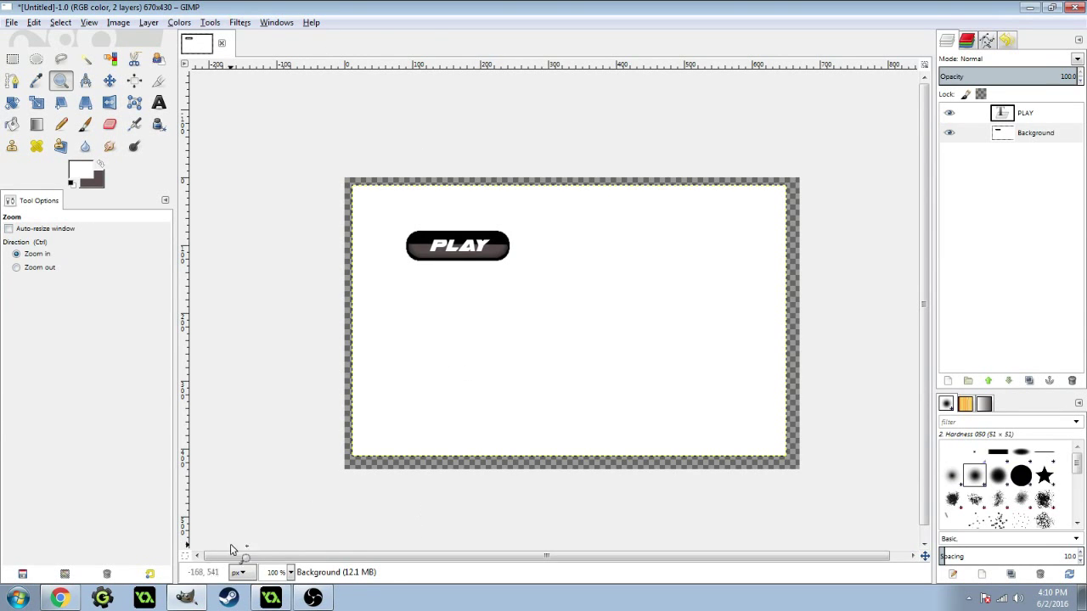
Draw a 173x50 rectangle selection with rounded corners at radius 100 below PLAY
{"action": "left_click", "coordinate": [13, 59]}
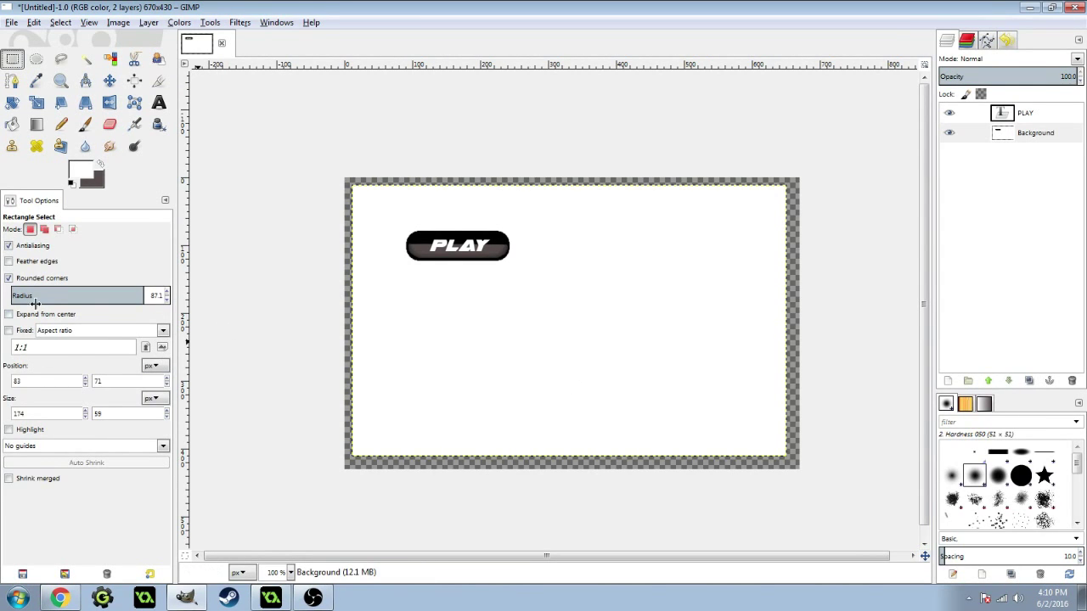
{"action": "left_click_drag", "start_coordinate": [154, 294], "coordinate": [168, 295]}
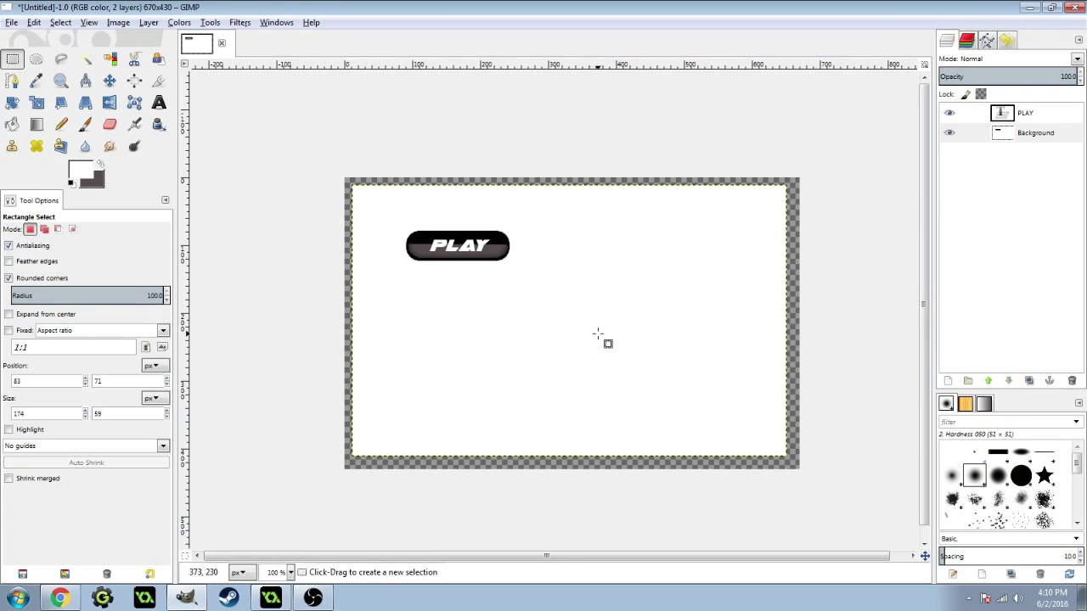
{"action": "left_click_drag", "start_coordinate": [474, 308], "coordinate": [601, 351]}
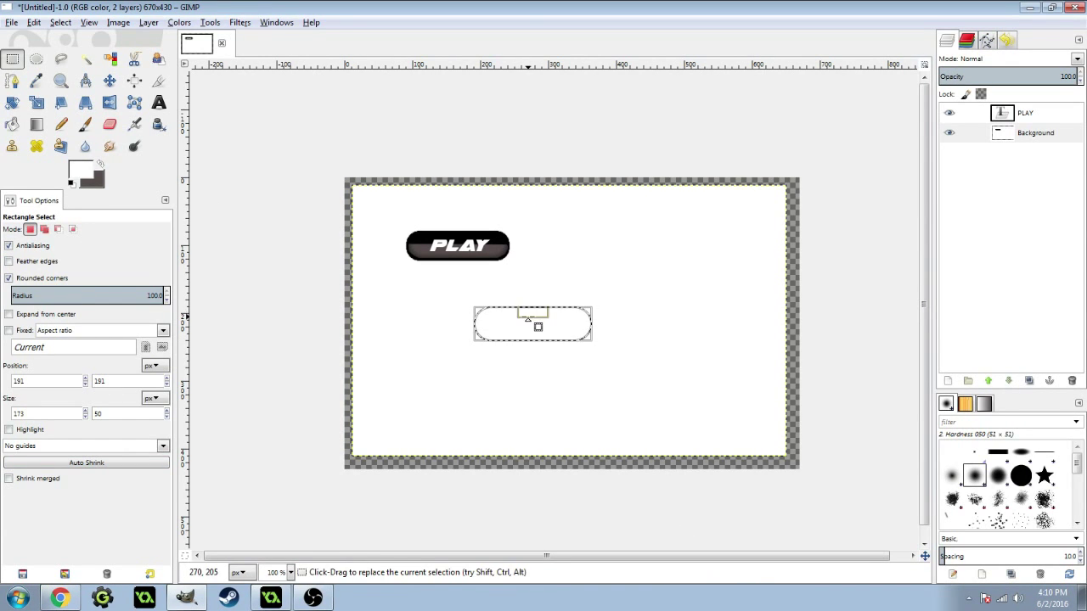
Stroke the pill-shaped selection with a black outline
{"action": "right_click", "coordinate": [528, 329]}
{"action": "mouse_move", "coordinate": [559, 353]}
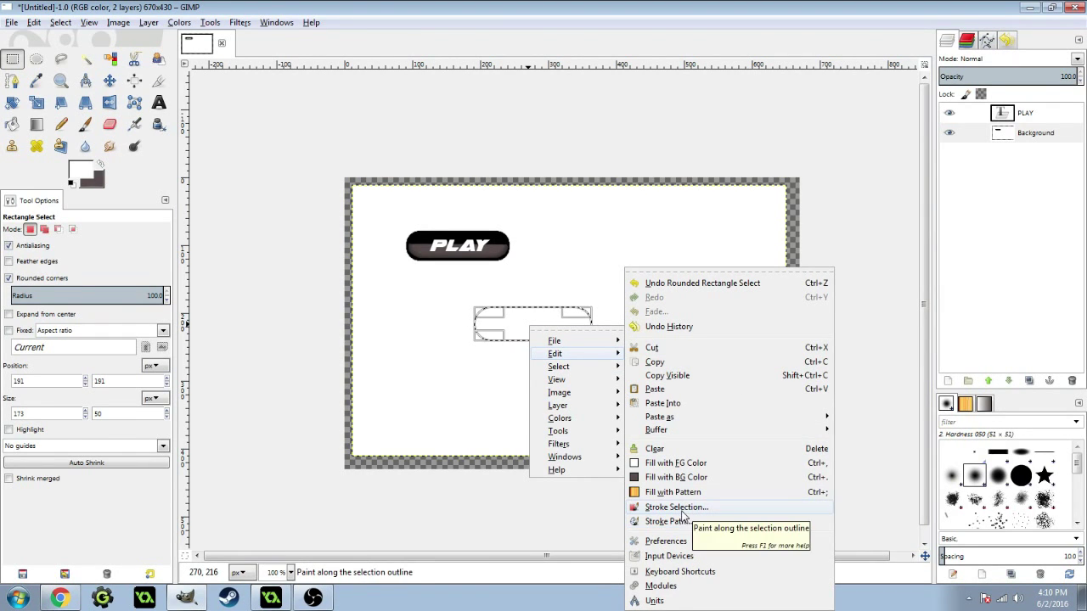
{"action": "left_click", "coordinate": [676, 508]}
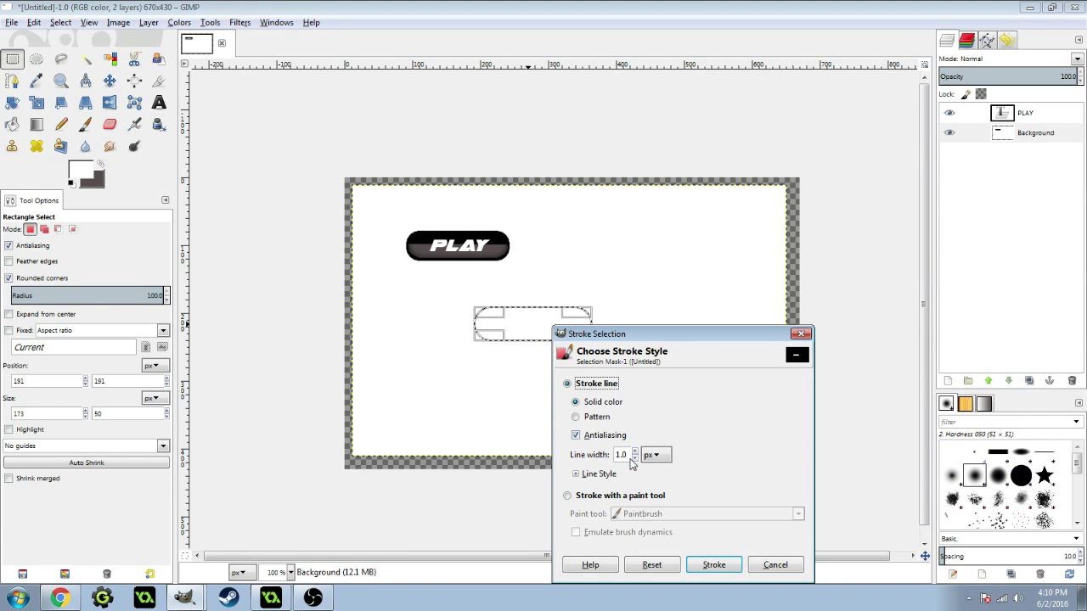
{"action": "left_click_drag", "start_coordinate": [667, 337], "coordinate": [622, 228]}
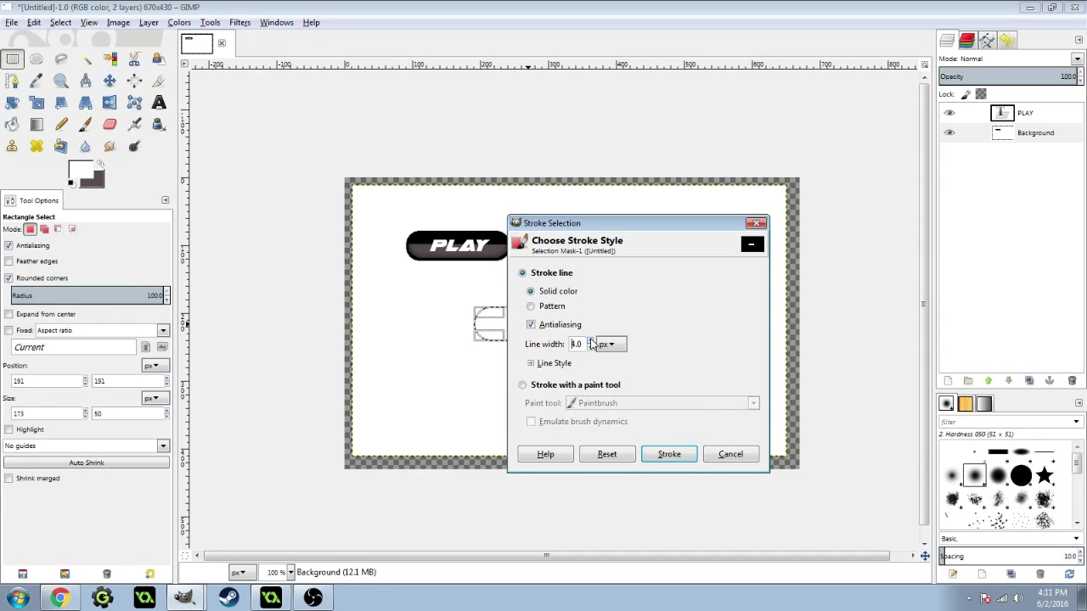
{"action": "left_click", "coordinate": [668, 454]}
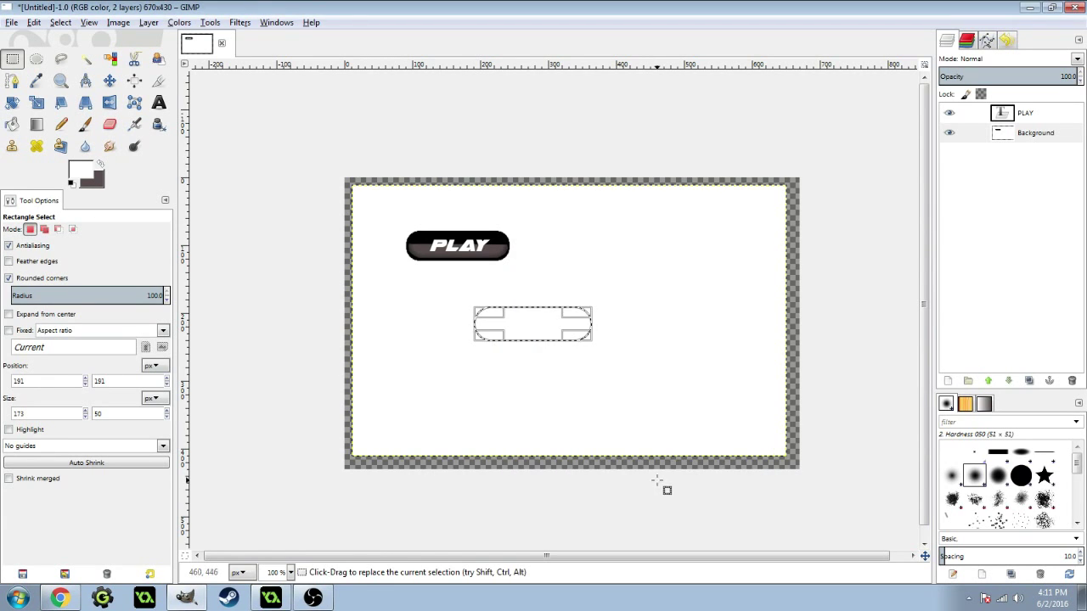
Stroke the path as well to thicken the black pill outline
{"action": "right_click", "coordinate": [536, 335]}
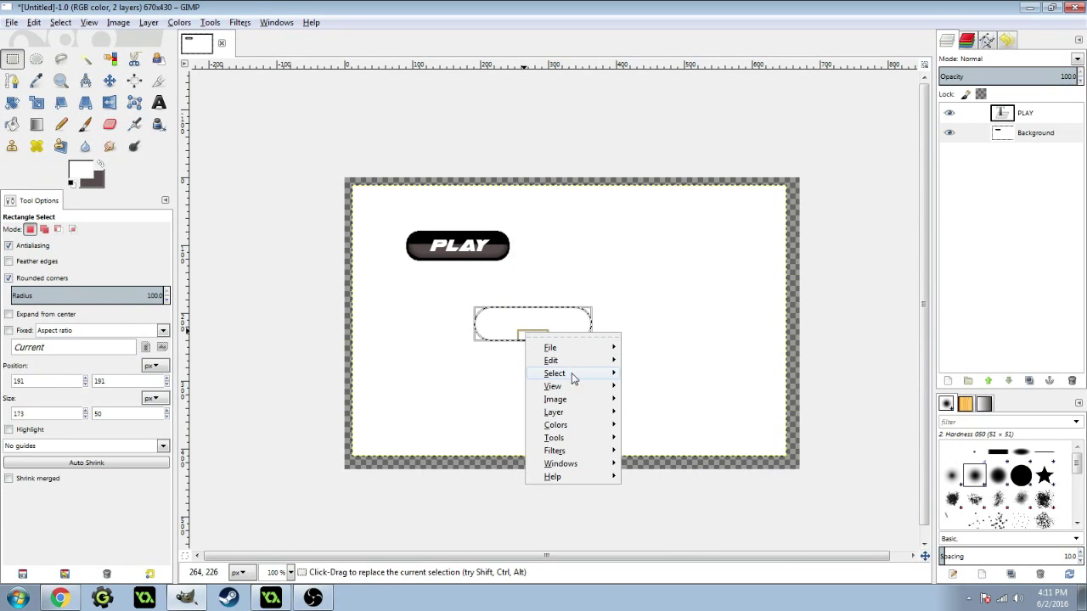
{"action": "mouse_move", "coordinate": [578, 360]}
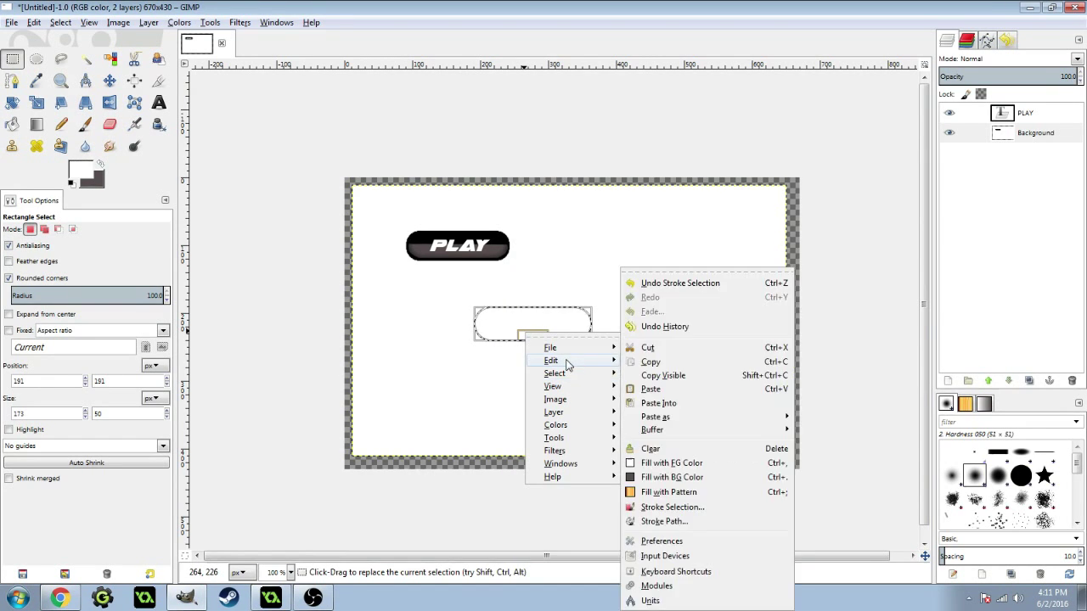
{"action": "left_click", "coordinate": [667, 521]}
{"action": "left_click", "coordinate": [701, 565]}
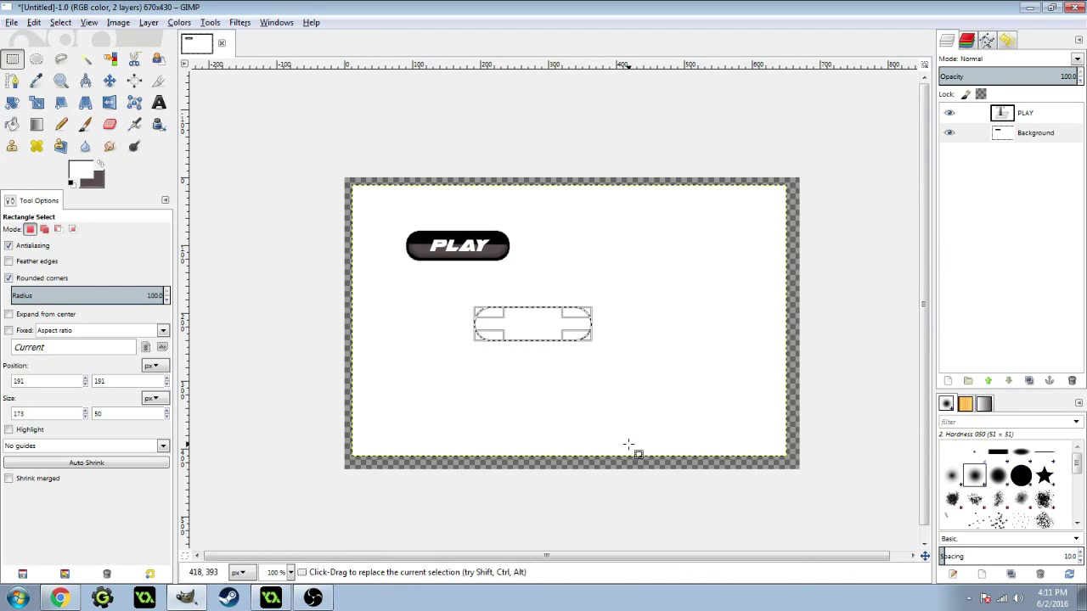
{"action": "key", "text": "2"}
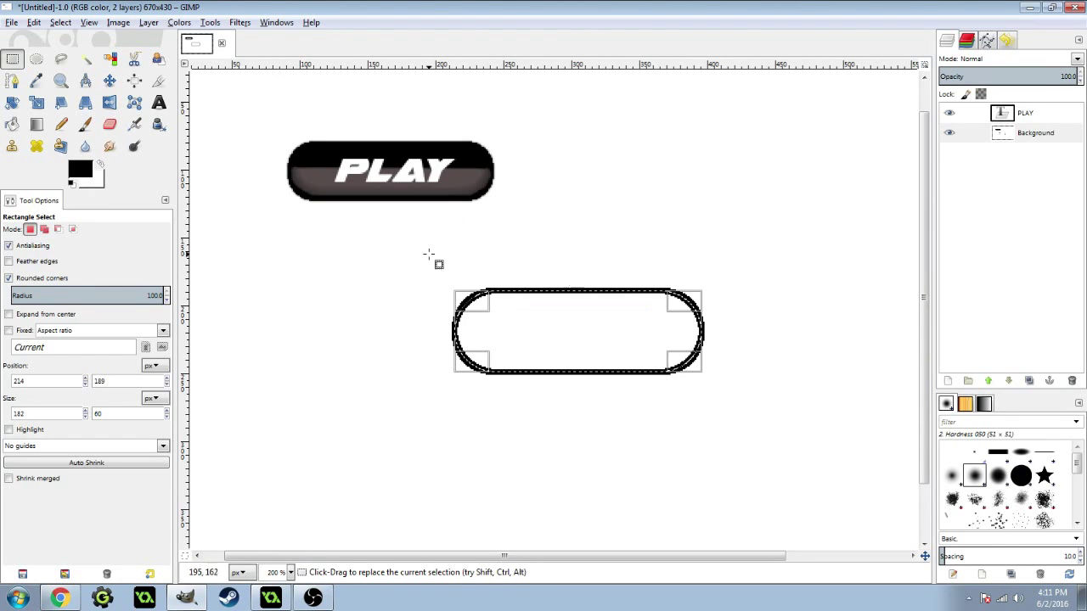
{"action": "left_click", "coordinate": [60, 22]}
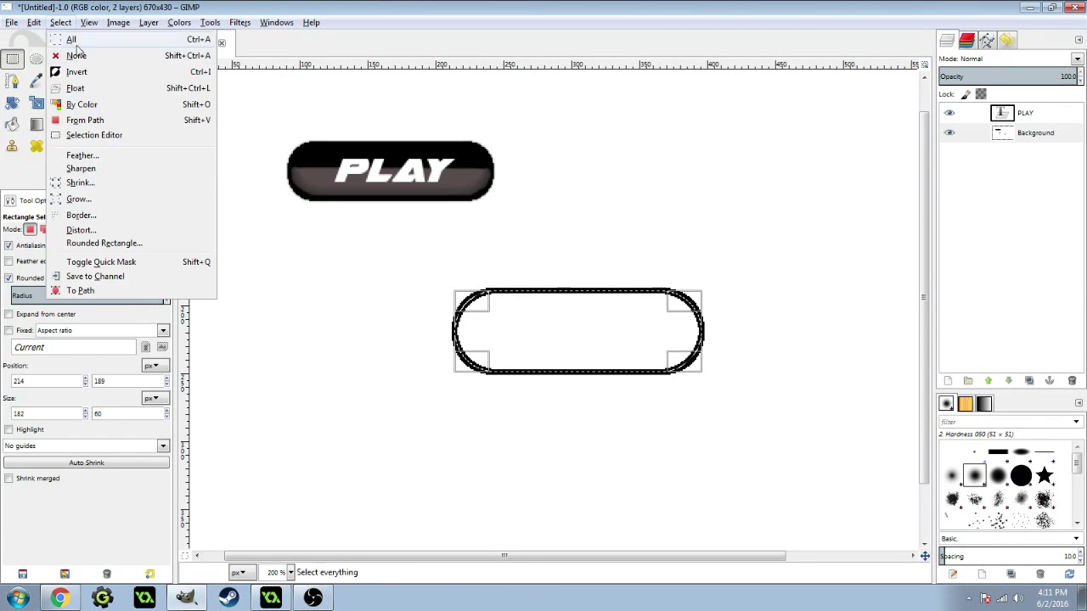
Clear the selection and zoom in on the pill outline
{"action": "left_click", "coordinate": [93, 59]}
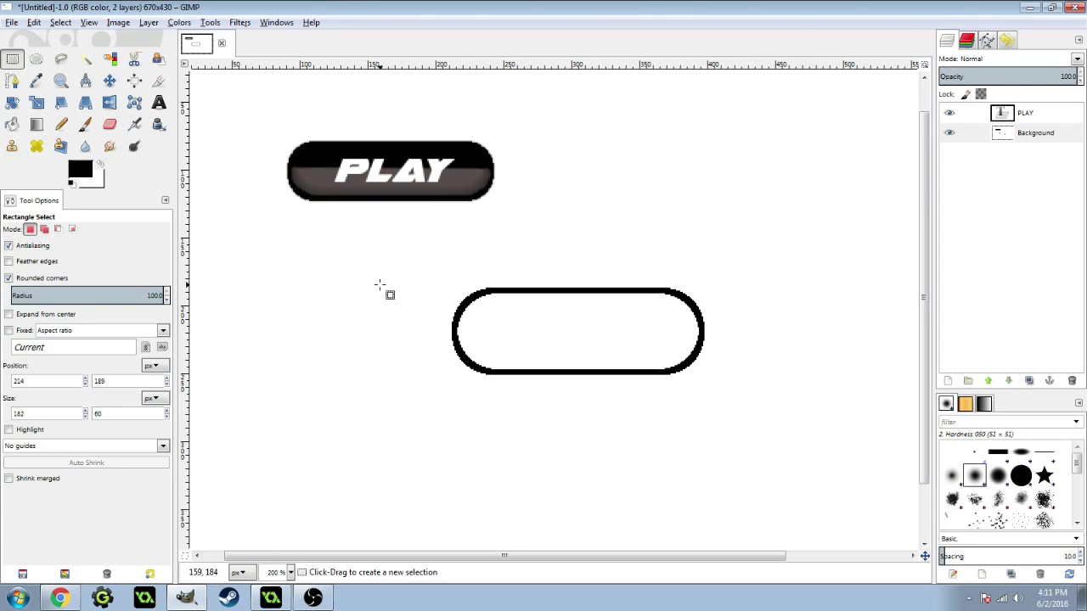
{"action": "left_click", "coordinate": [65, 85]}
{"action": "left_click", "coordinate": [572, 351]}
{"action": "left_click", "coordinate": [580, 337]}
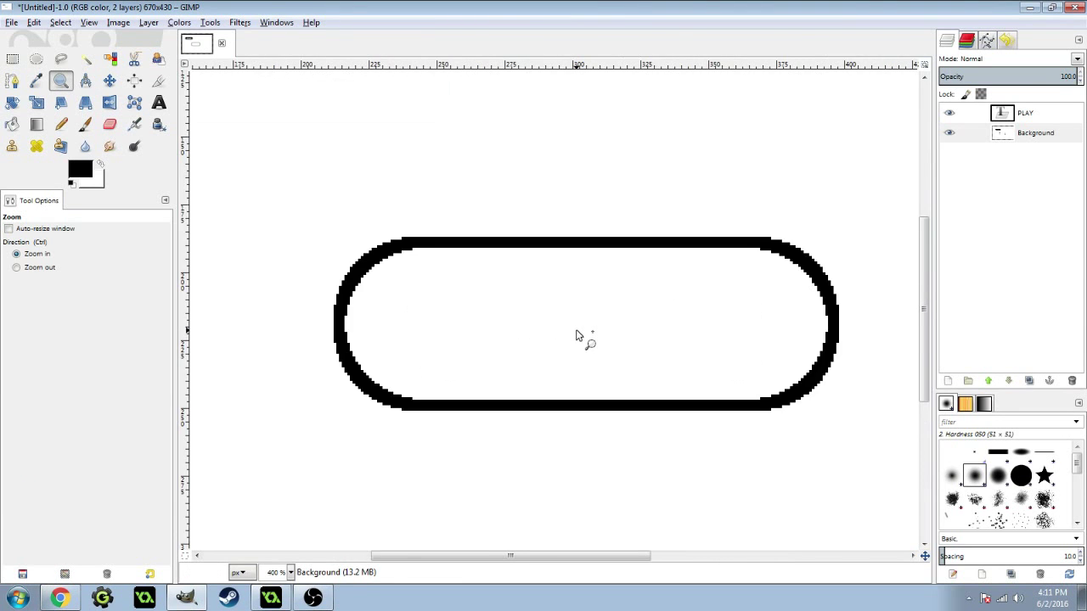
{"action": "left_click", "coordinate": [576, 335]}
{"action": "left_click_drag", "start_coordinate": [513, 556], "coordinate": [526, 556]}
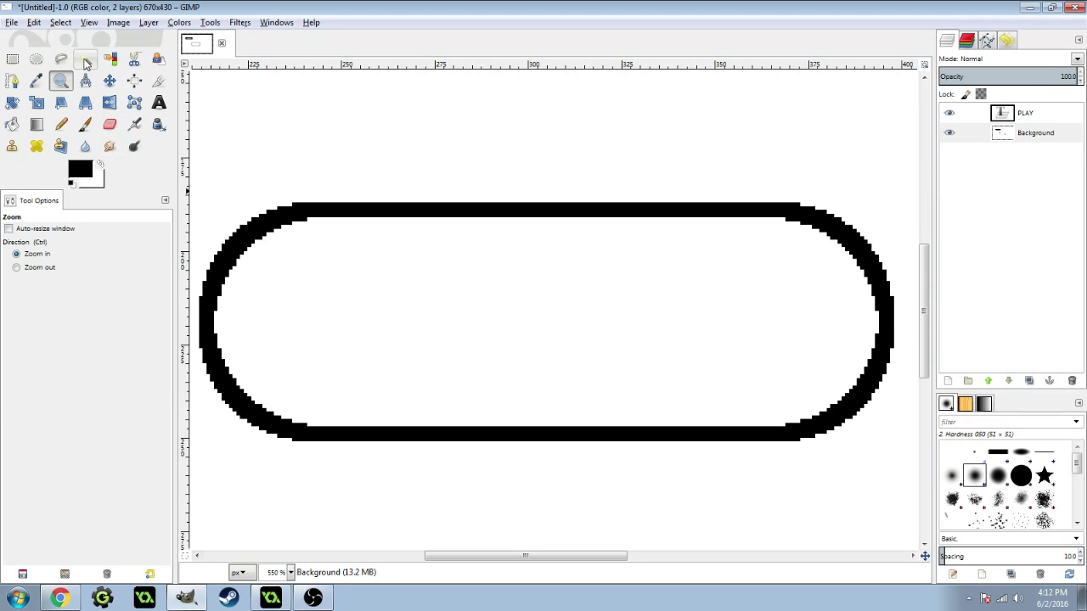
Draw a gently curved path across the pill and stroke it as a black line
{"action": "left_click", "coordinate": [13, 82]}
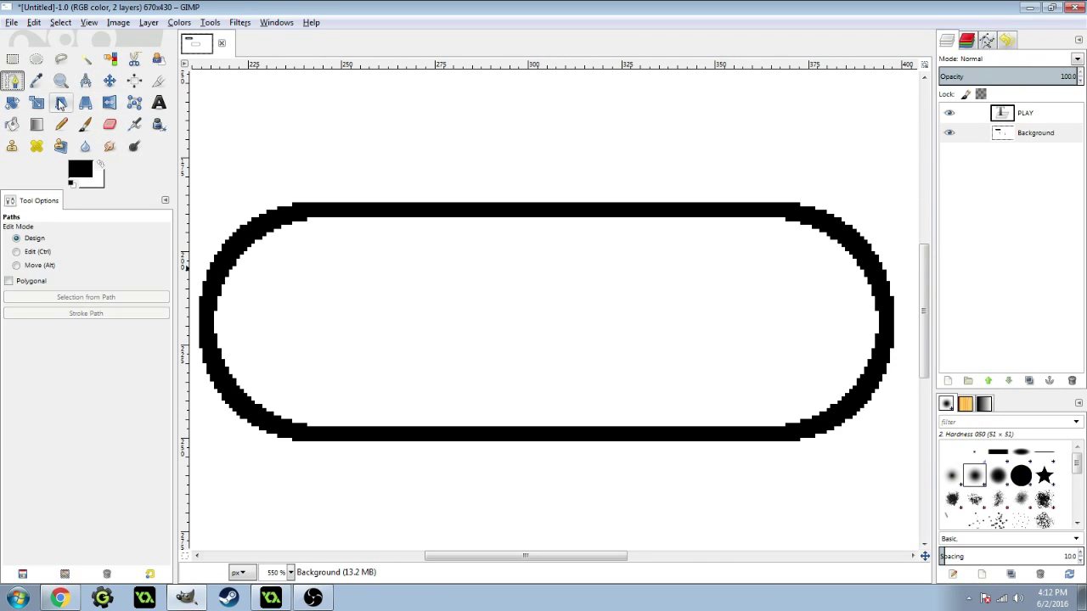
{"action": "left_click", "coordinate": [206, 318]}
{"action": "left_click", "coordinate": [882, 315]}
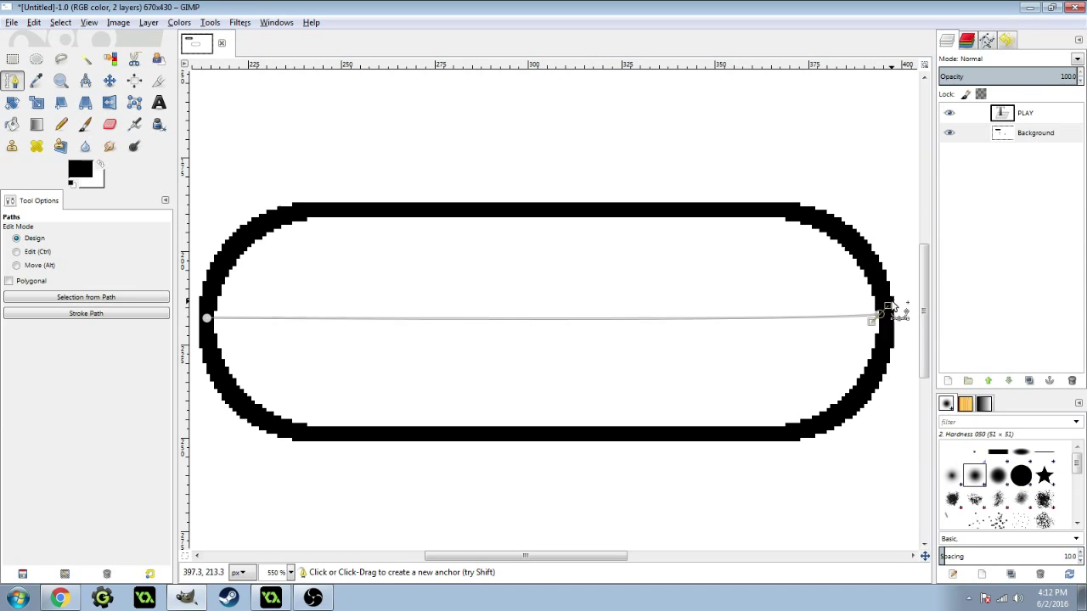
{"action": "left_click_drag", "start_coordinate": [888, 303], "coordinate": [908, 272]}
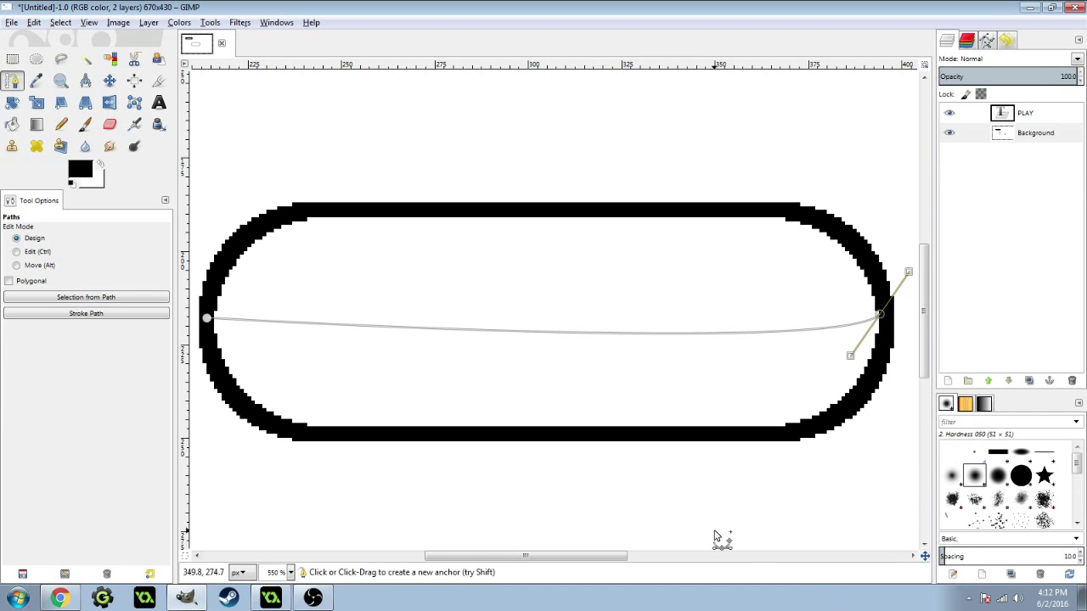
{"action": "left_click", "coordinate": [86, 314]}
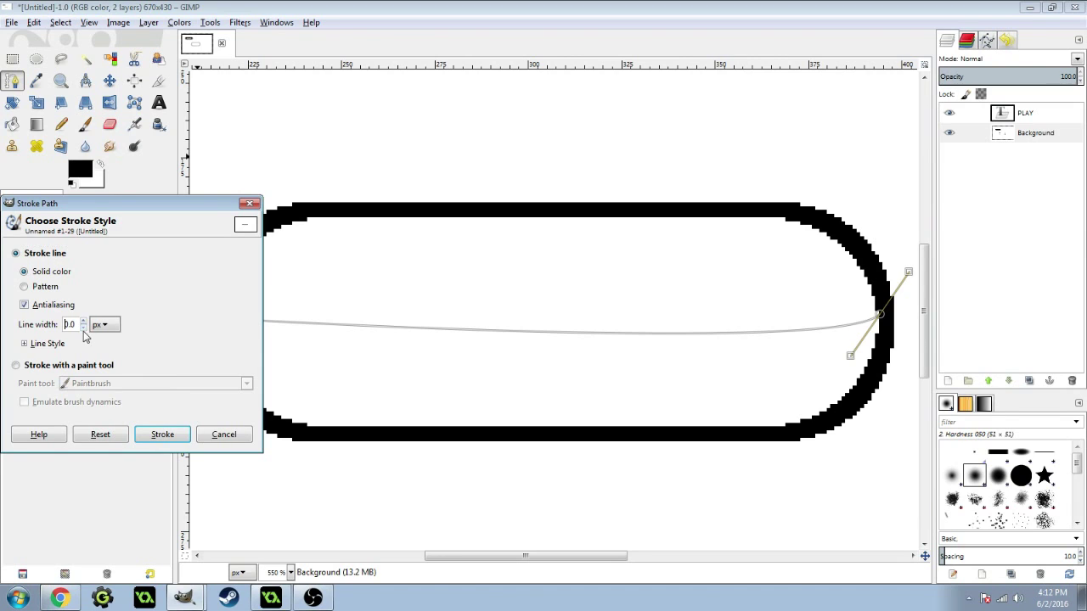
{"action": "left_click", "coordinate": [162, 435]}
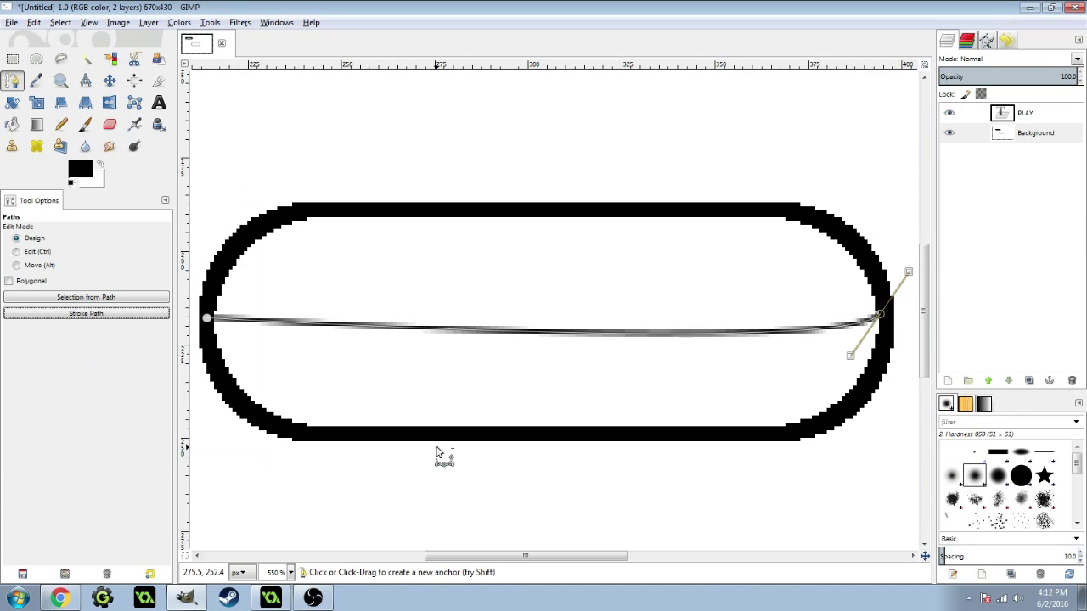
Select all and bucket-fill the pill's upper half, above the curve, with black
{"action": "left_click", "coordinate": [60, 22]}
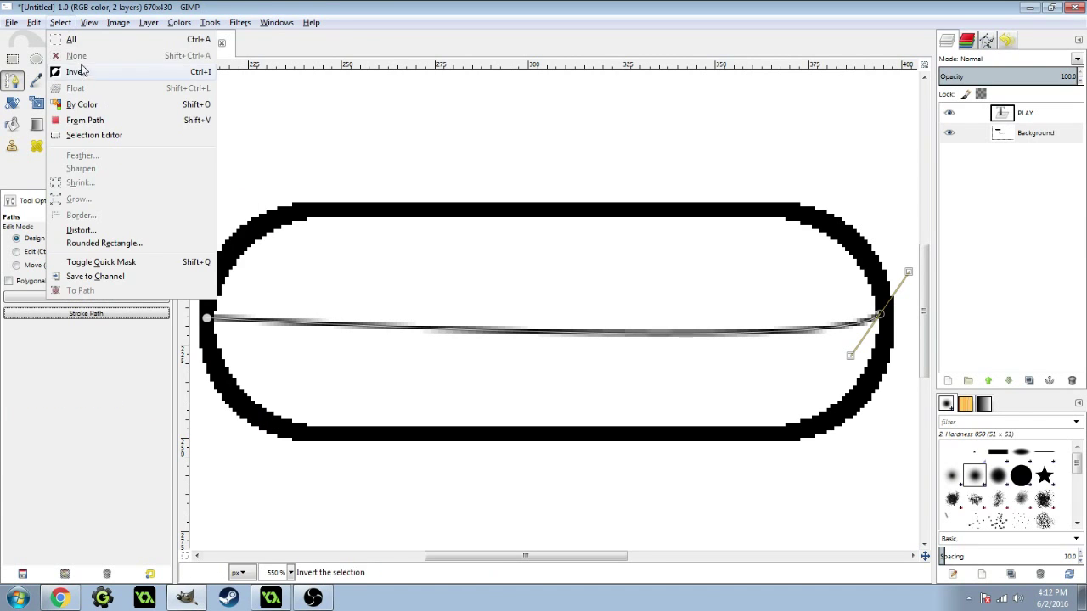
{"action": "left_click", "coordinate": [71, 39]}
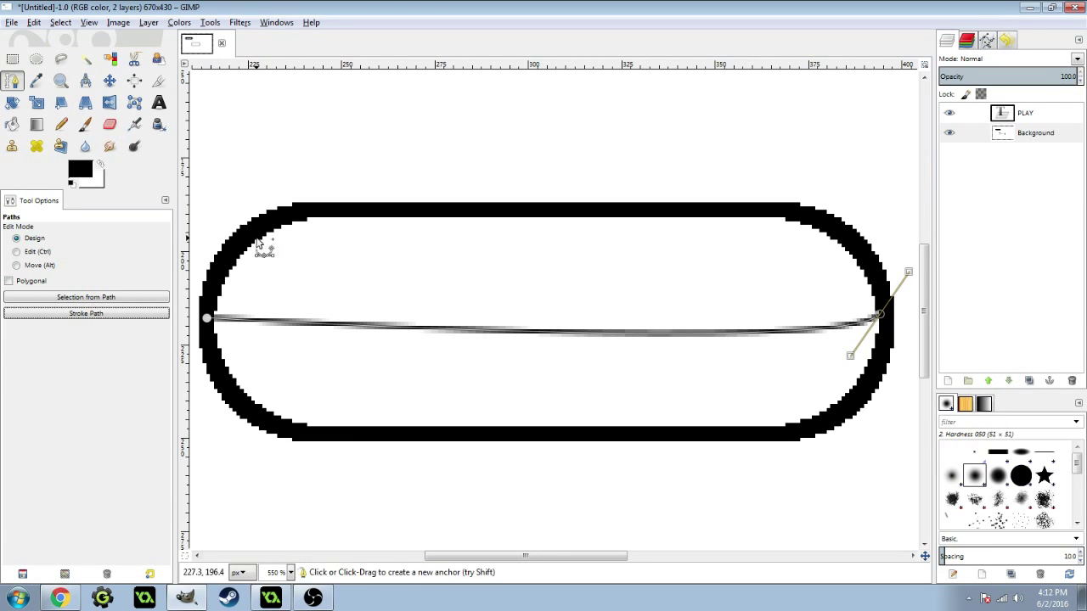
{"action": "left_click", "coordinate": [12, 126]}
{"action": "left_click", "coordinate": [431, 290]}
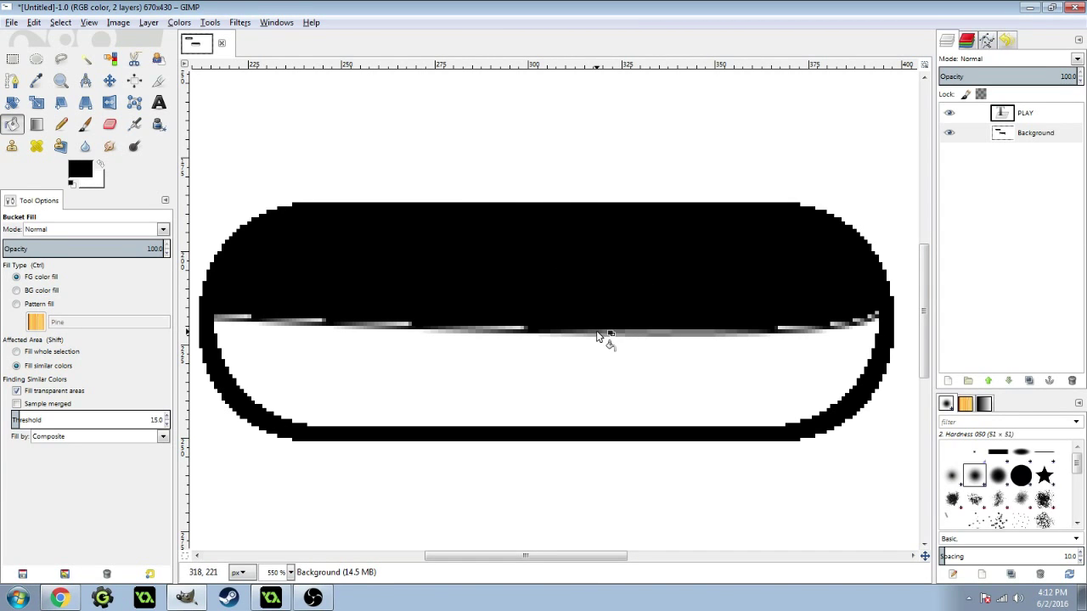
Start a freehand outline along the dividing line and down the pill's right inner edge
{"action": "left_click", "coordinate": [61, 60]}
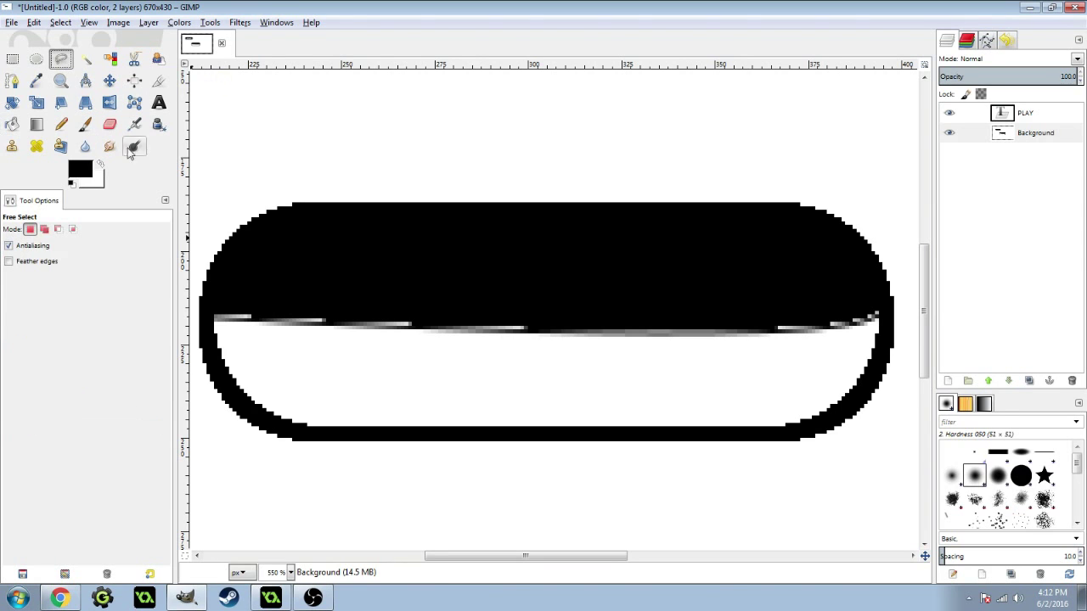
{"action": "left_click", "coordinate": [216, 316]}
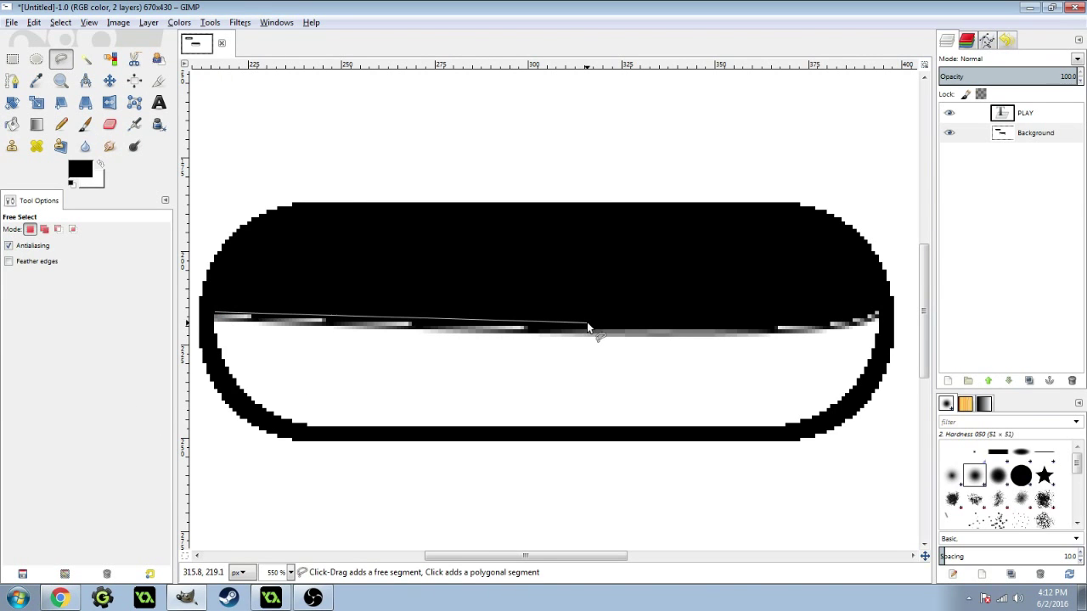
{"action": "left_click", "coordinate": [744, 323]}
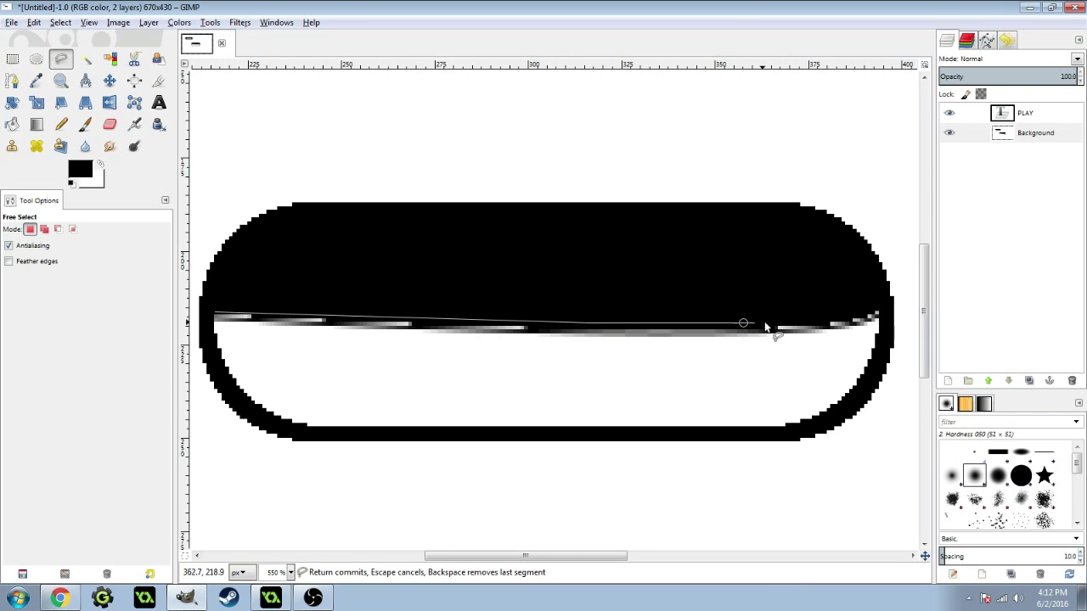
{"action": "left_click", "coordinate": [822, 318]}
{"action": "left_click", "coordinate": [863, 308]}
{"action": "left_click", "coordinate": [881, 307]}
{"action": "left_click", "coordinate": [882, 326]}
{"action": "left_click", "coordinate": [872, 367]}
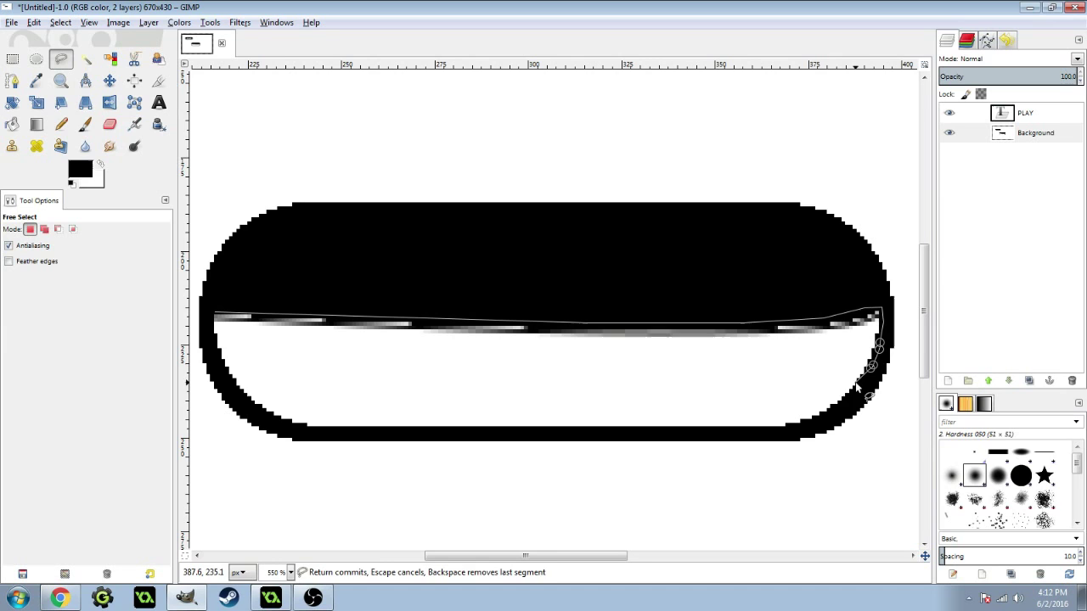
{"action": "left_click", "coordinate": [847, 392]}
{"action": "left_click", "coordinate": [815, 414]}
{"action": "left_click", "coordinate": [782, 428]}
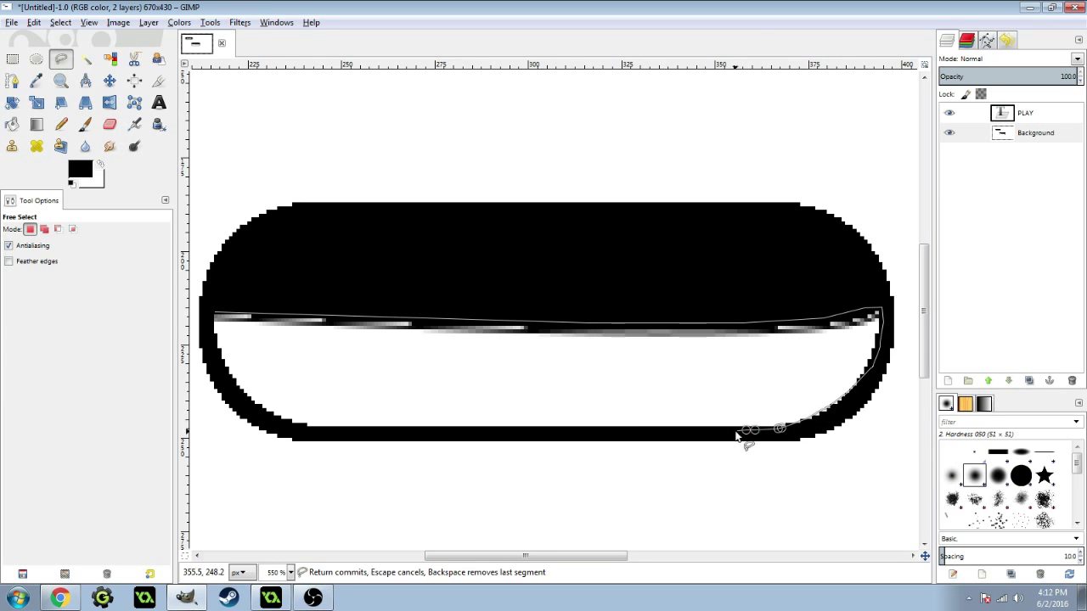
Trace along the bottom and up the left curve, closing the lower-half selection
{"action": "left_click", "coordinate": [306, 430]}
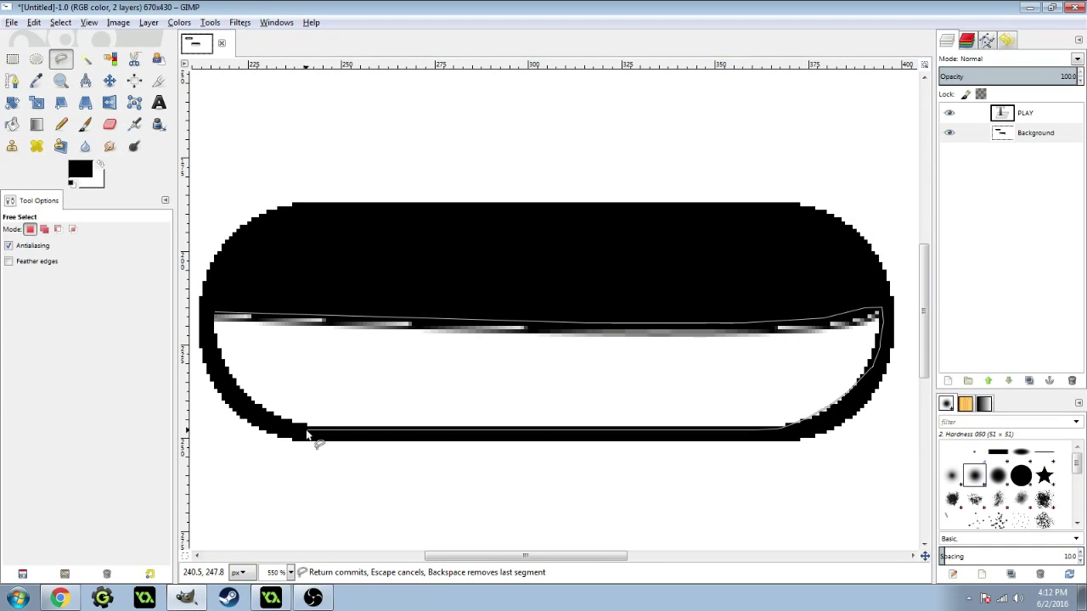
{"action": "left_click", "coordinate": [251, 402]}
{"action": "left_click", "coordinate": [241, 393]}
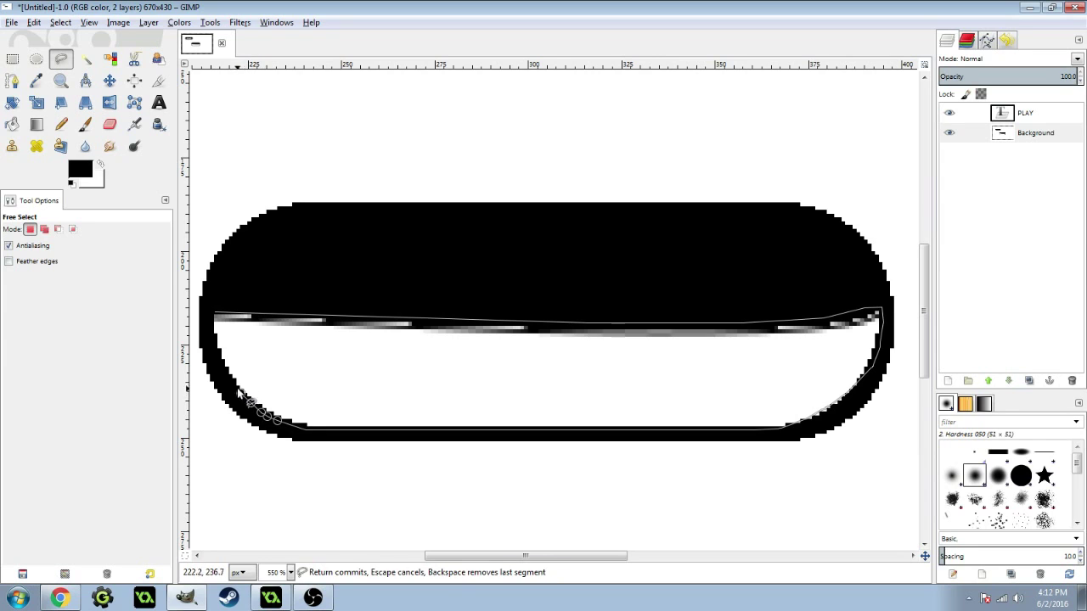
{"action": "left_click", "coordinate": [236, 383]}
{"action": "left_click", "coordinate": [225, 372]}
{"action": "left_click", "coordinate": [216, 353]}
{"action": "left_click", "coordinate": [212, 345]}
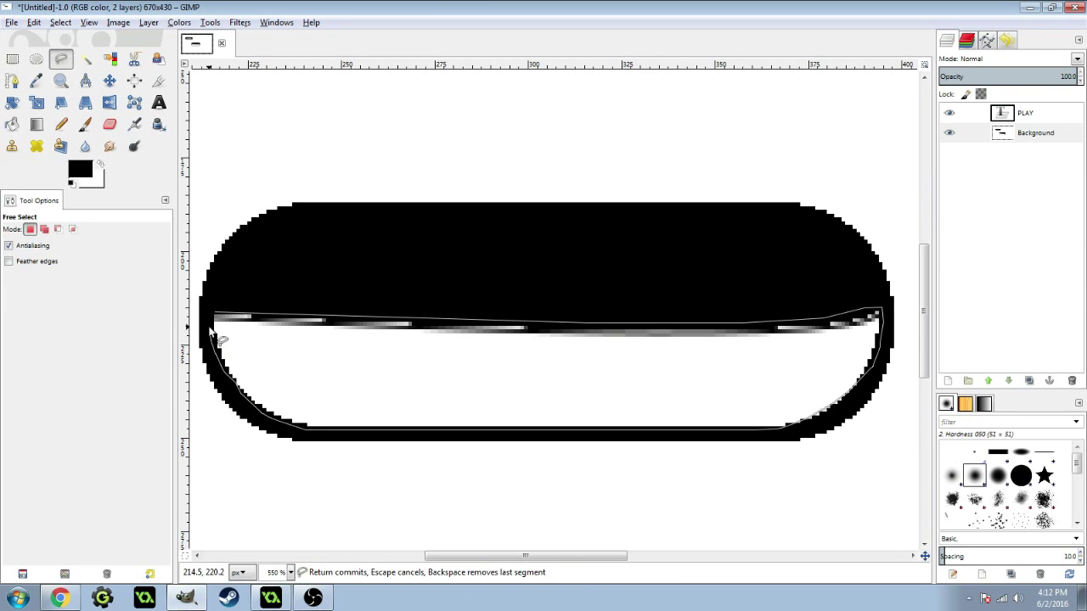
{"action": "left_click", "coordinate": [208, 327]}
{"action": "left_click", "coordinate": [208, 317]}
{"action": "left_click", "coordinate": [213, 314]}
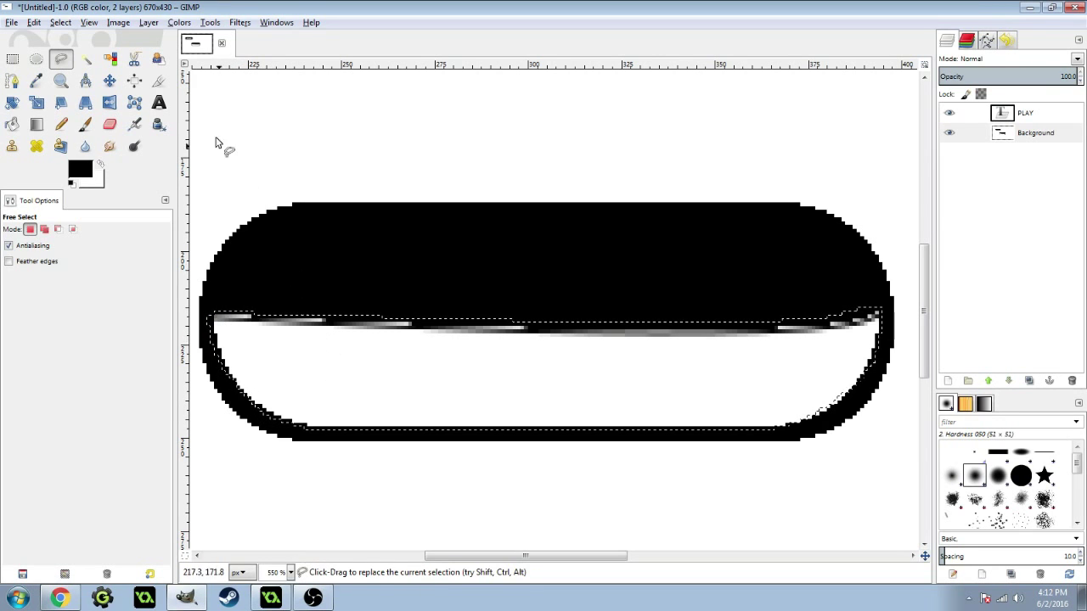
Set up the Airbrush with dark grey, brush size 24.34 and flow 45.6
{"action": "left_click", "coordinate": [134, 123]}
{"action": "left_click", "coordinate": [99, 165]}
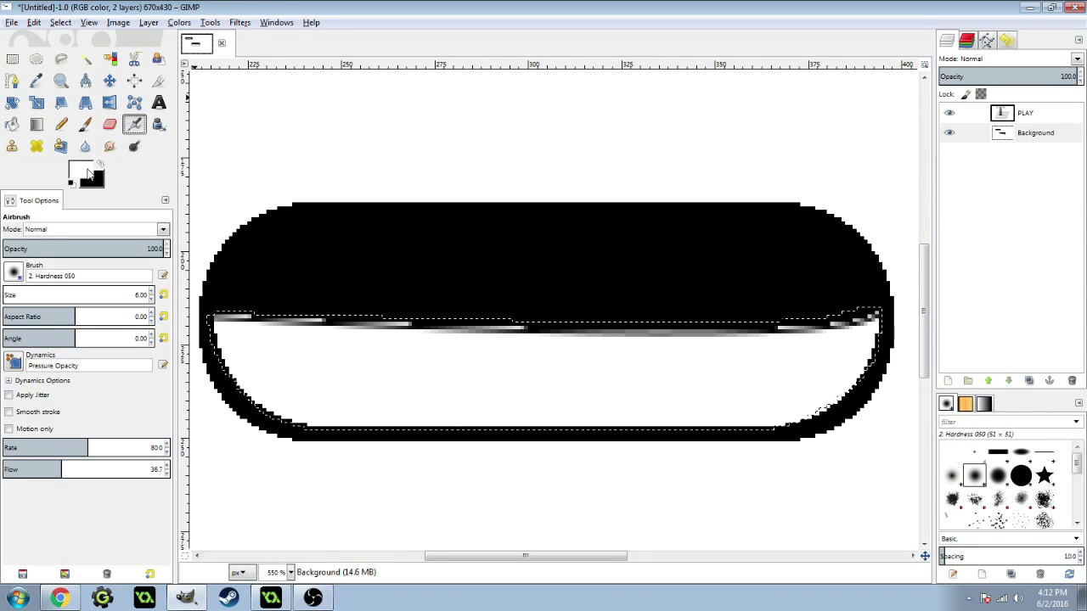
{"action": "left_click", "coordinate": [80, 169]}
{"action": "left_click_drag", "start_coordinate": [651, 224], "coordinate": [612, 250]}
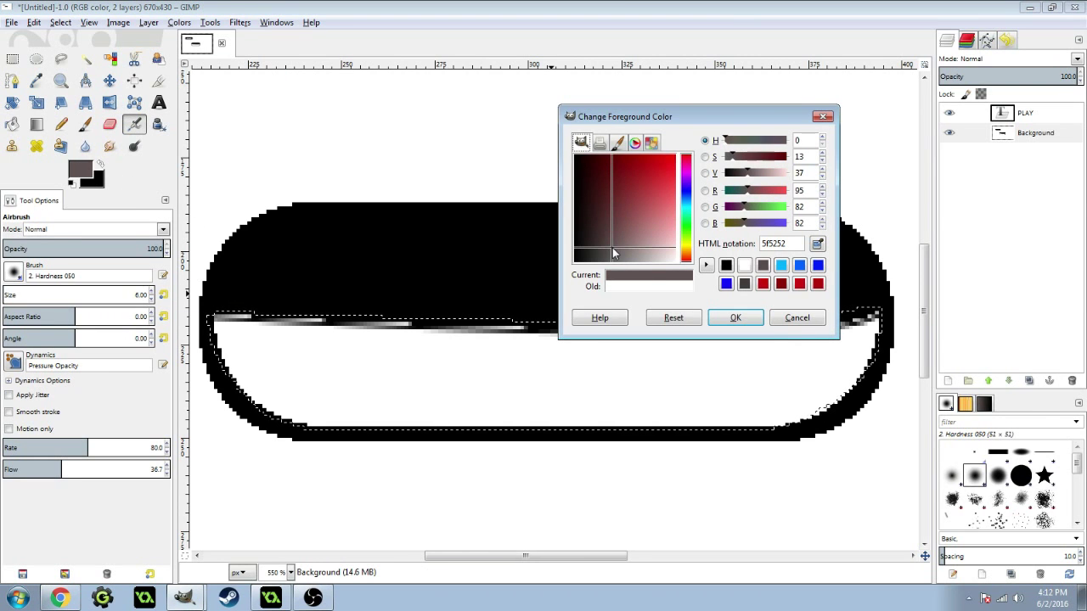
{"action": "left_click", "coordinate": [734, 317]}
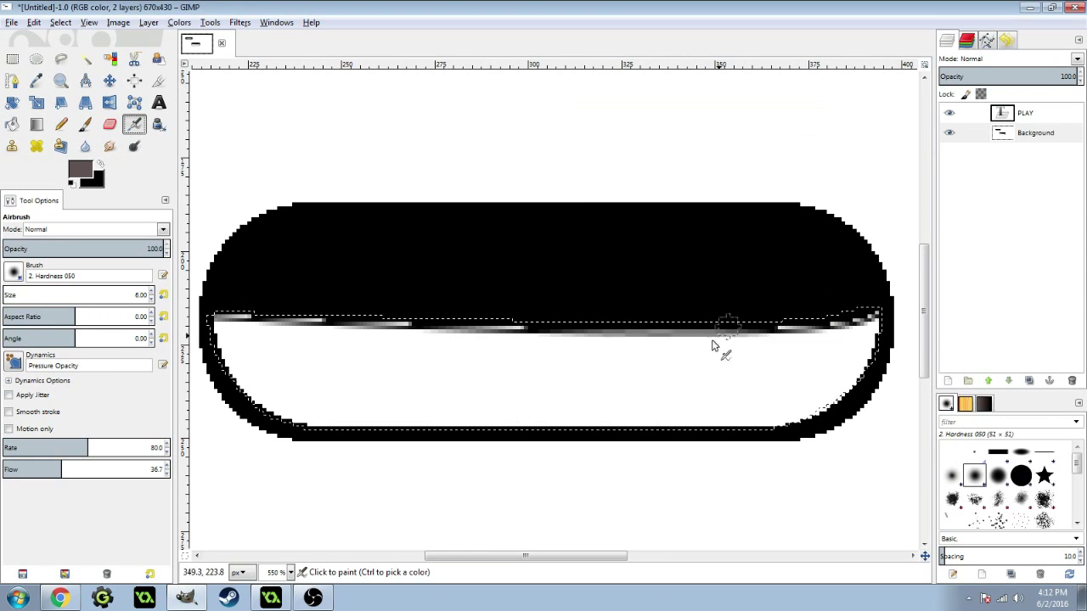
{"action": "left_click", "coordinate": [21, 295]}
{"action": "left_click", "coordinate": [75, 469]}
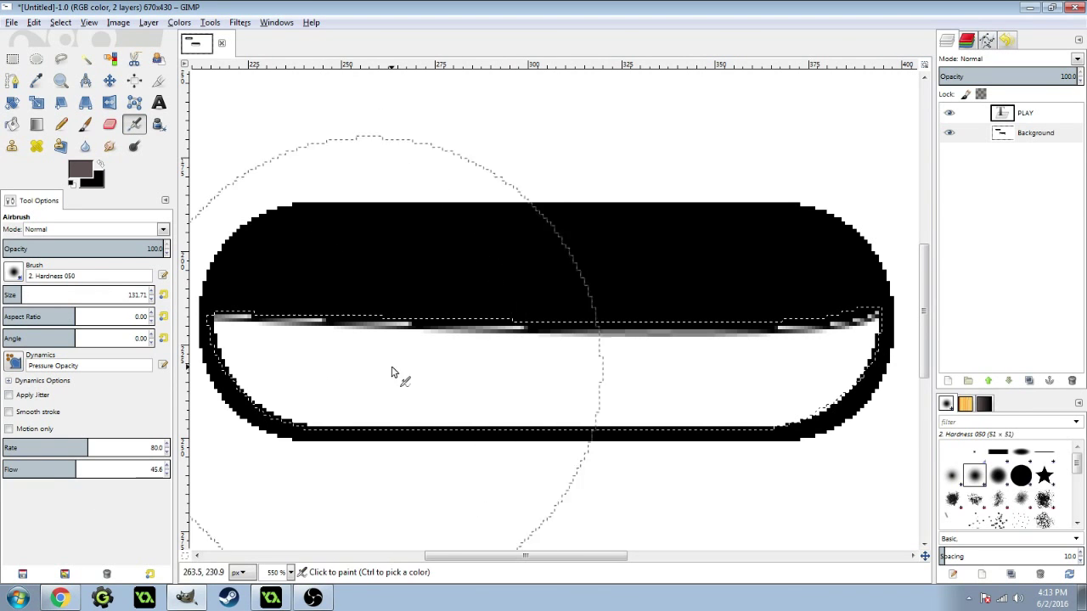
{"action": "left_click", "coordinate": [10, 295]}
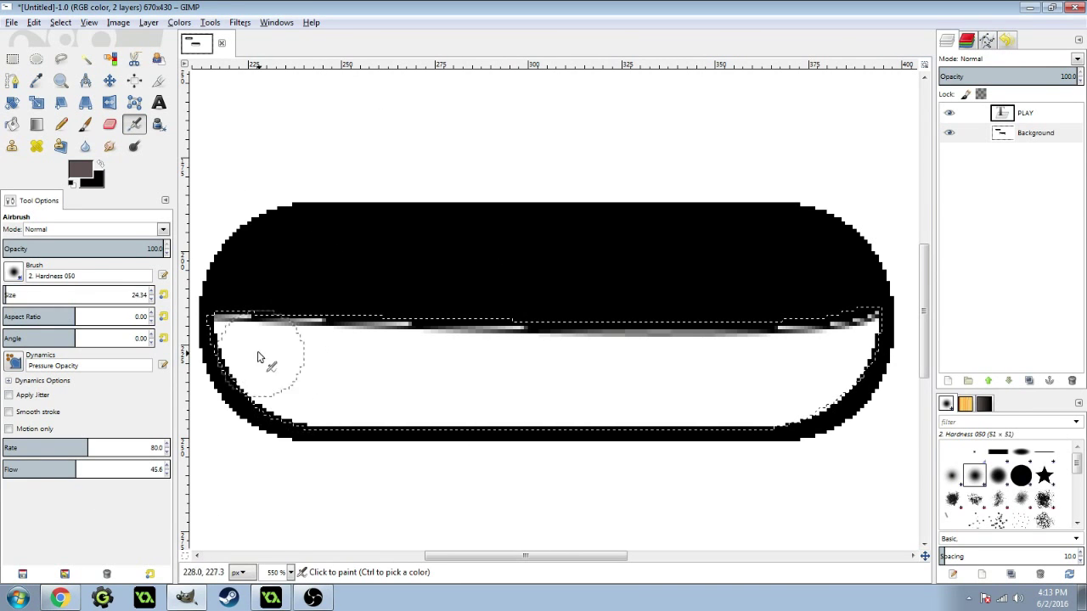
Airbrush dark grey across the selected lower band, then clear the selection
{"action": "mouse_move", "coordinate": [267, 359]}
{"action": "left_mouse_down"}
{"action": "mouse_move", "coordinate": [181, 331]}
{"action": "mouse_move", "coordinate": [204, 349]}
{"action": "mouse_move", "coordinate": [257, 349]}
{"action": "mouse_move", "coordinate": [213, 378]}
{"action": "mouse_move", "coordinate": [319, 335]}
{"action": "mouse_move", "coordinate": [443, 322]}
{"action": "mouse_move", "coordinate": [570, 323]}
{"action": "mouse_move", "coordinate": [378, 347]}
{"action": "mouse_move", "coordinate": [779, 338]}
{"action": "mouse_move", "coordinate": [557, 339]}
{"action": "mouse_move", "coordinate": [848, 326]}
{"action": "mouse_move", "coordinate": [881, 314]}
{"action": "mouse_move", "coordinate": [876, 352]}
{"action": "mouse_move", "coordinate": [821, 393]}
{"action": "mouse_move", "coordinate": [822, 422]}
{"action": "mouse_move", "coordinate": [767, 431]}
{"action": "mouse_move", "coordinate": [696, 433]}
{"action": "mouse_move", "coordinate": [861, 396]}
{"action": "mouse_move", "coordinate": [867, 359]}
{"action": "mouse_move", "coordinate": [801, 376]}
{"action": "mouse_move", "coordinate": [641, 378]}
{"action": "mouse_move", "coordinate": [557, 404]}
{"action": "mouse_move", "coordinate": [278, 366]}
{"action": "mouse_move", "coordinate": [295, 392]}
{"action": "mouse_move", "coordinate": [193, 390]}
{"action": "mouse_move", "coordinate": [303, 435]}
{"action": "mouse_move", "coordinate": [657, 430]}
{"action": "mouse_move", "coordinate": [308, 423]}
{"action": "mouse_move", "coordinate": [748, 403]}
{"action": "mouse_move", "coordinate": [532, 374]}
{"action": "mouse_move", "coordinate": [627, 364]}
{"action": "mouse_move", "coordinate": [212, 338]}
{"action": "mouse_move", "coordinate": [479, 357]}
{"action": "mouse_move", "coordinate": [517, 344]}
{"action": "mouse_move", "coordinate": [824, 346]}
{"action": "left_mouse_up"}
{"action": "mouse_move", "coordinate": [807, 404]}
{"action": "left_mouse_down"}
{"action": "mouse_move", "coordinate": [262, 437]}
{"action": "mouse_move", "coordinate": [198, 303]}
{"action": "mouse_move", "coordinate": [340, 306]}
{"action": "left_mouse_up"}
{"action": "left_click", "coordinate": [60, 22]}
{"action": "left_click", "coordinate": [76, 56]}
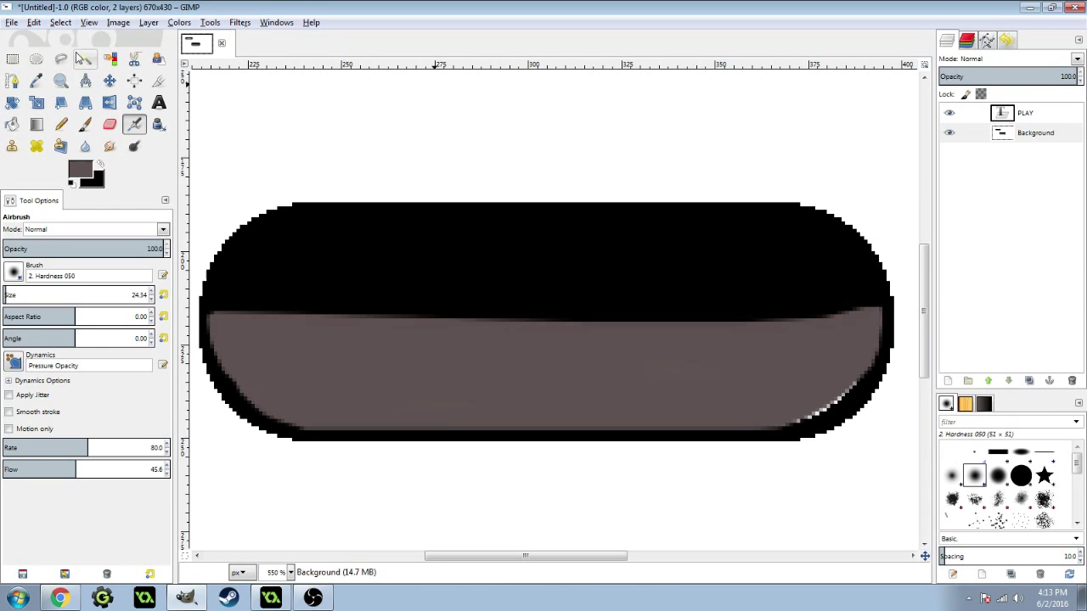
Touch up the band's lower-right and bottom edges with airbrush and Pencil
{"action": "mouse_move", "coordinate": [766, 403]}
{"action": "left_mouse_down"}
{"action": "mouse_move", "coordinate": [833, 363]}
{"action": "mouse_move", "coordinate": [801, 393]}
{"action": "left_mouse_up"}
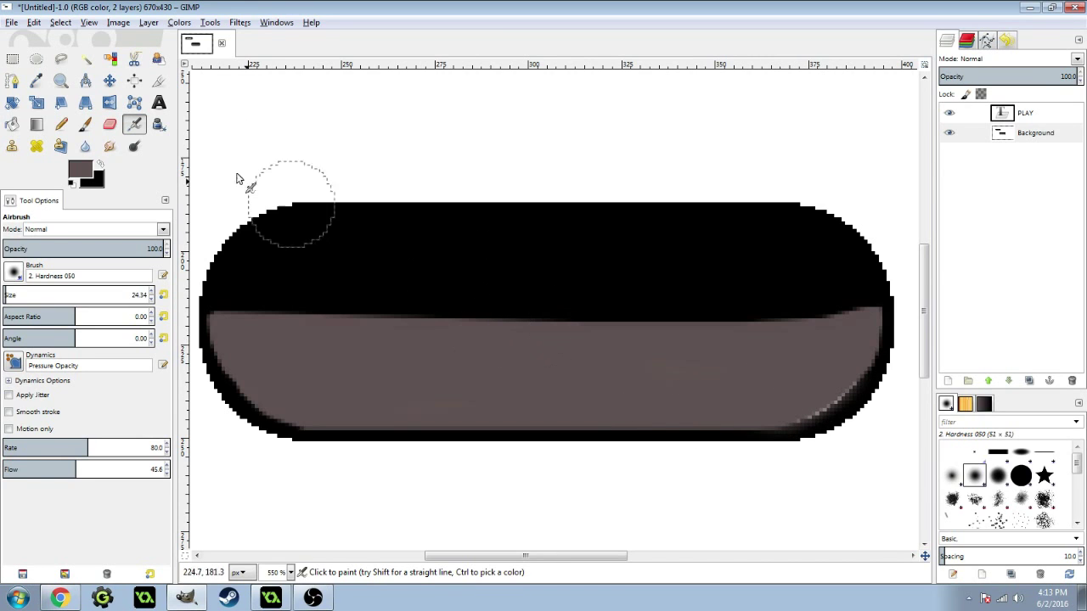
{"action": "left_click", "coordinate": [60, 124]}
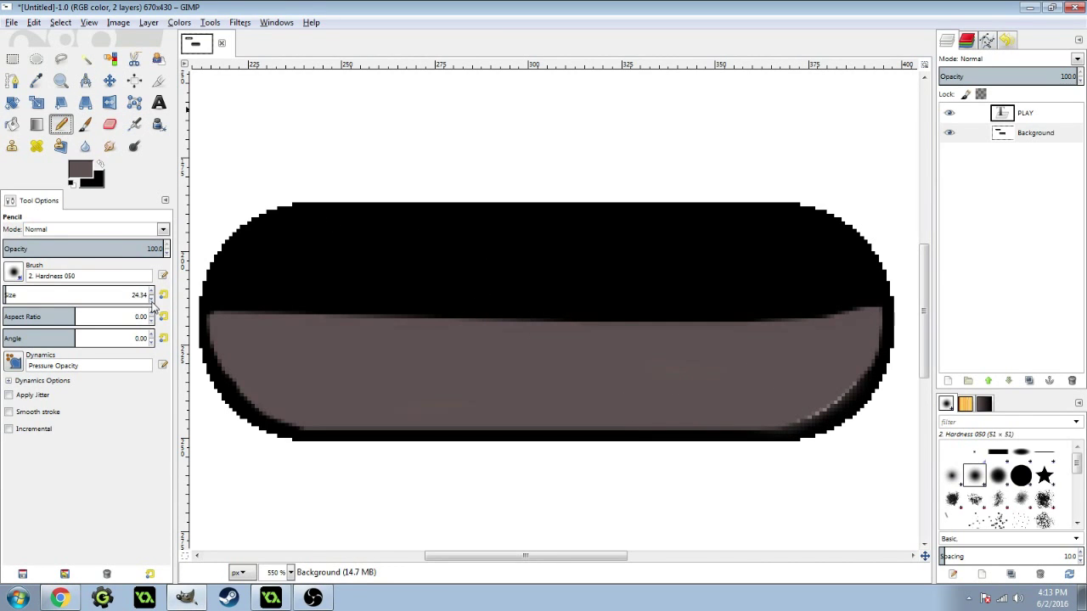
{"action": "scroll", "coordinate": [155, 304], "scroll_direction": "down", "scroll_amount": 3}
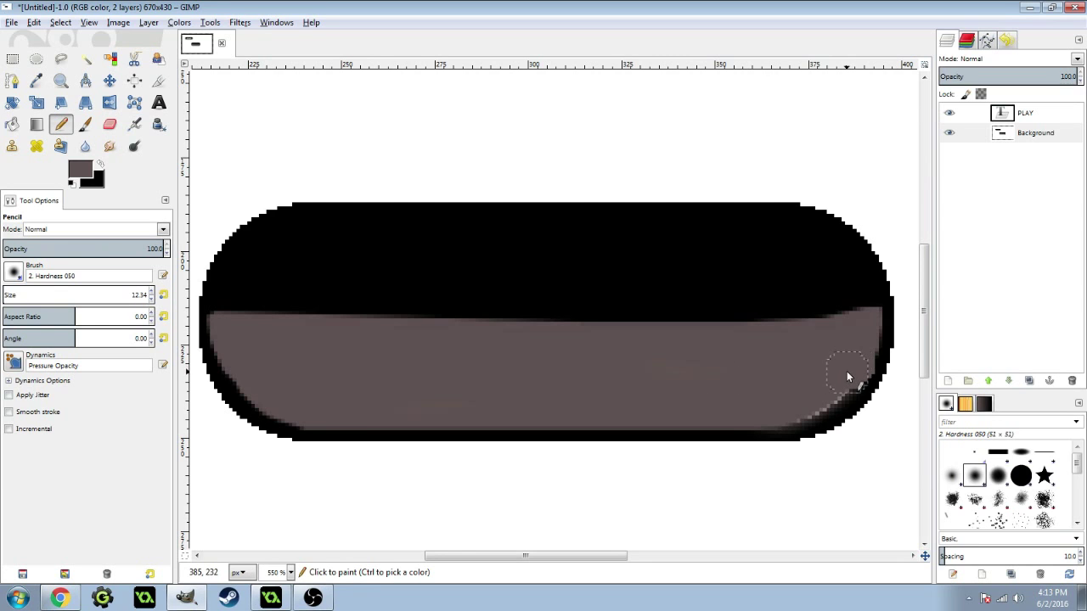
{"action": "left_click_drag", "start_coordinate": [785, 409], "coordinate": [747, 407]}
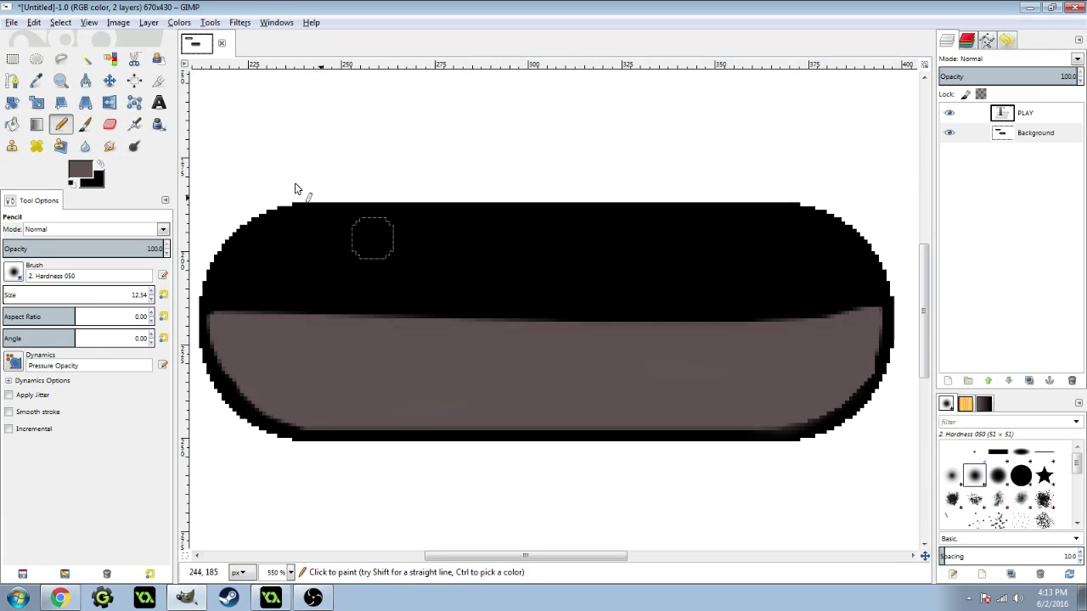
{"action": "left_click", "coordinate": [158, 102]}
Type QUIT in white text on the pill
{"action": "left_click", "coordinate": [100, 164]}
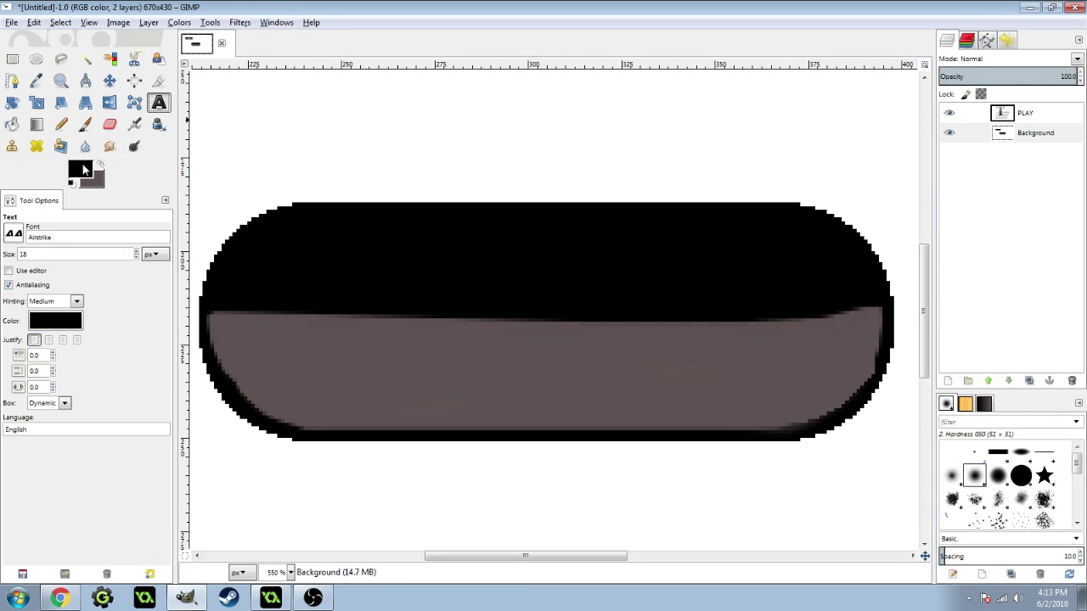
{"action": "left_click", "coordinate": [81, 170]}
{"action": "left_click", "coordinate": [577, 145]}
{"action": "left_click", "coordinate": [735, 318]}
{"action": "left_click", "coordinate": [361, 299]}
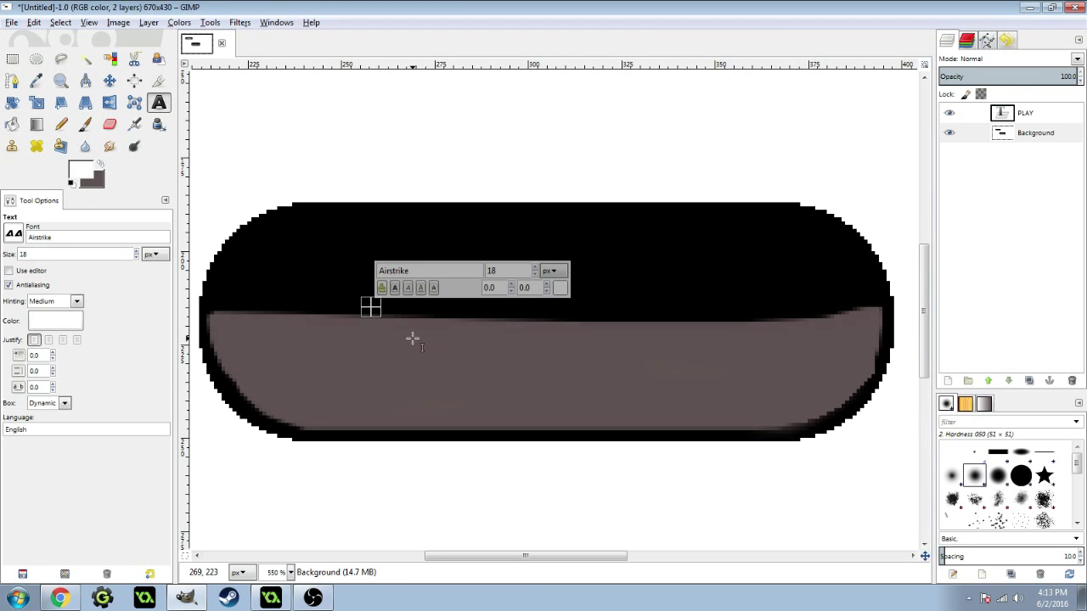
{"action": "type", "text": "QUIT"}
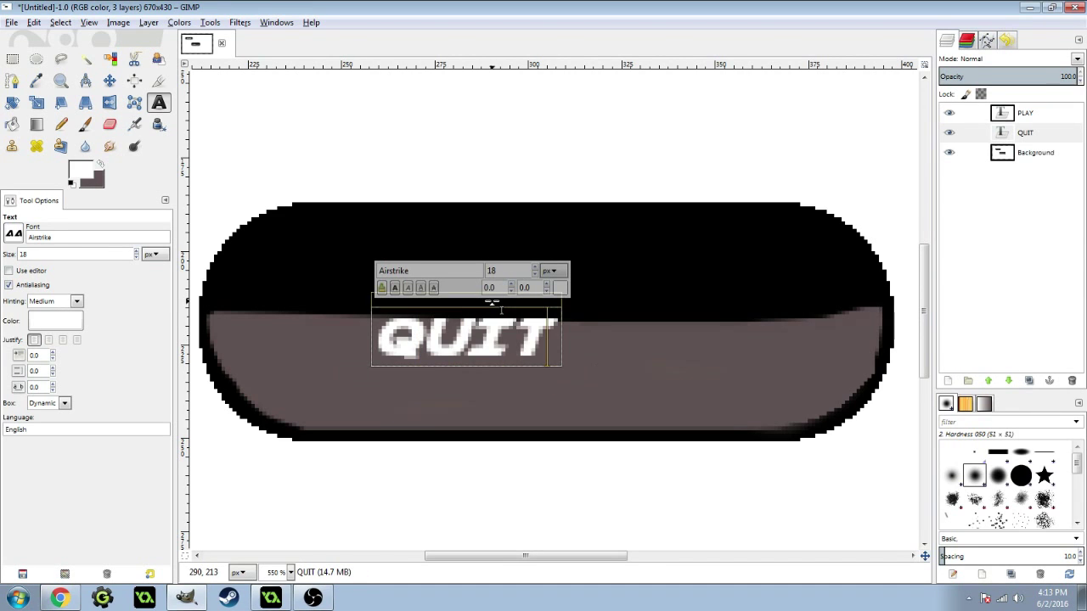
Move the QUIT text up onto the pill
{"action": "key", "text": "ctrl+a"}
{"action": "scroll", "coordinate": [535, 270], "scroll_direction": "up", "scroll_amount": 20}
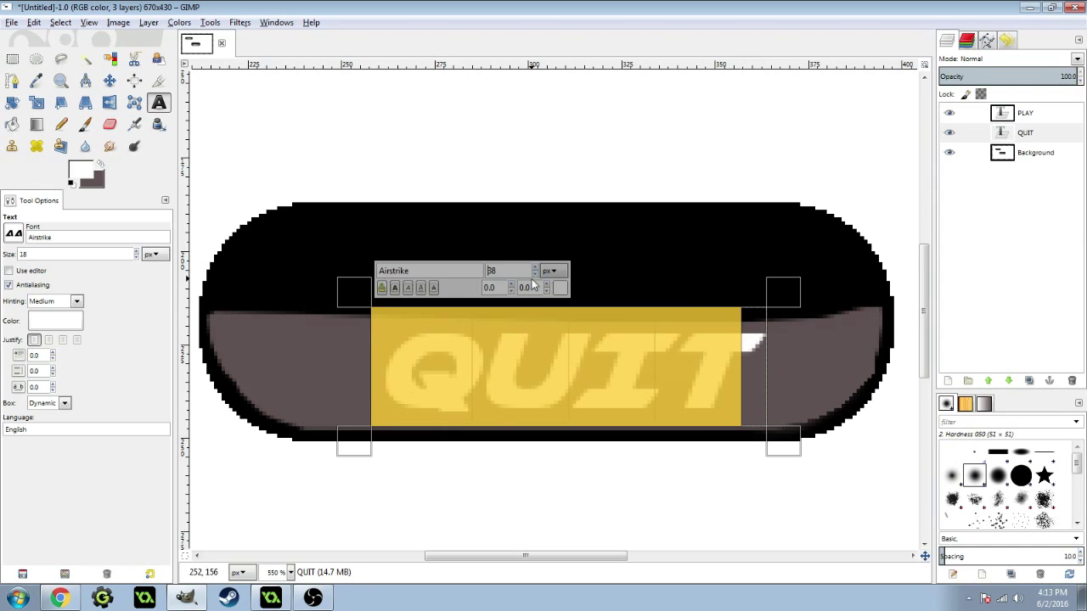
{"action": "scroll", "coordinate": [533, 278], "scroll_direction": "down", "scroll_amount": 6}
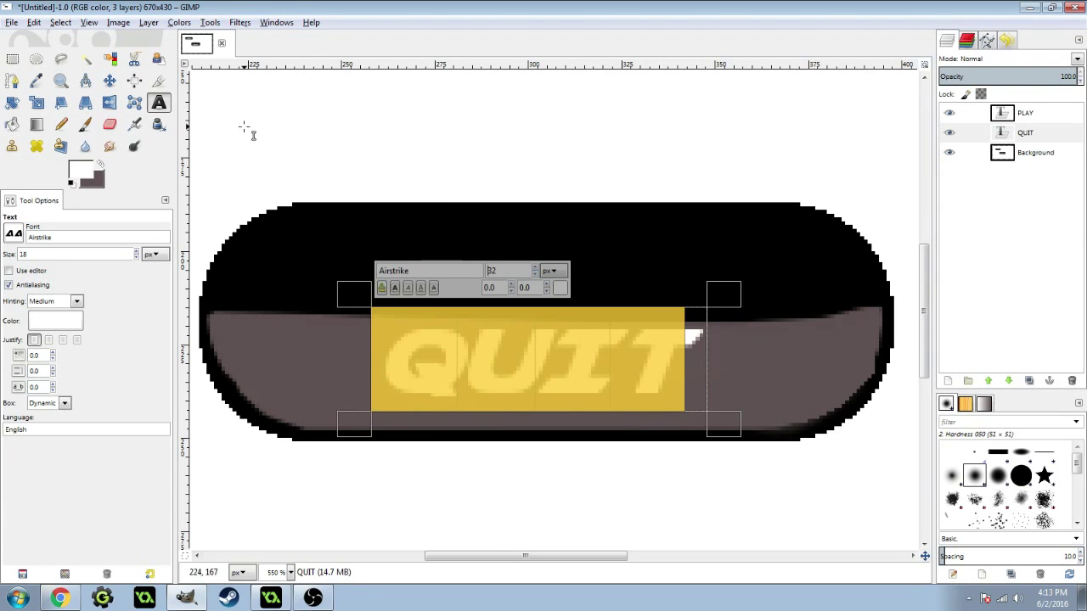
{"action": "left_click", "coordinate": [109, 80]}
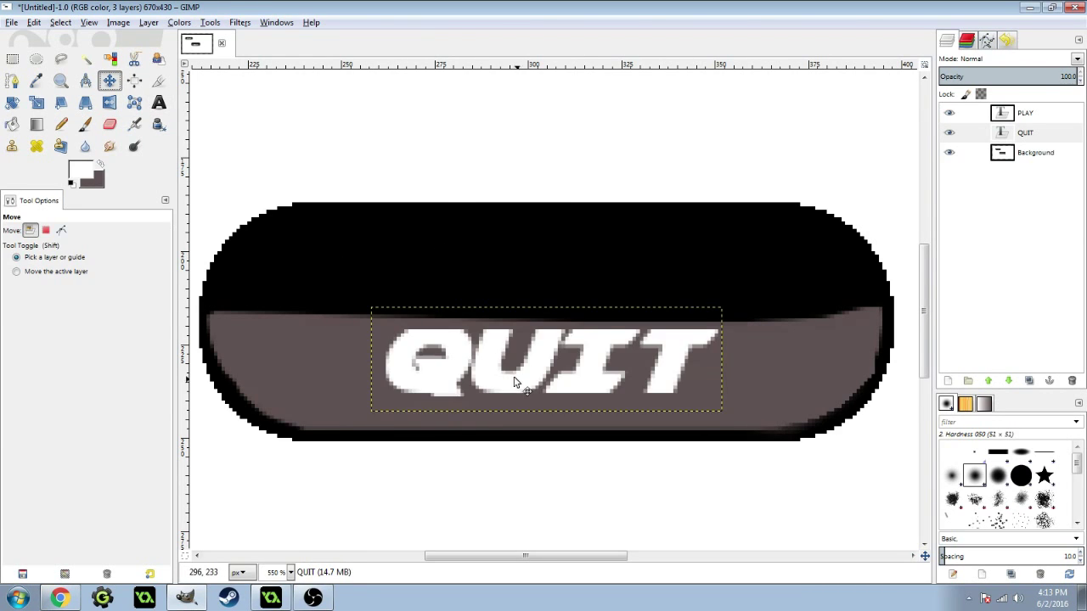
{"action": "left_click_drag", "start_coordinate": [509, 391], "coordinate": [485, 344]}
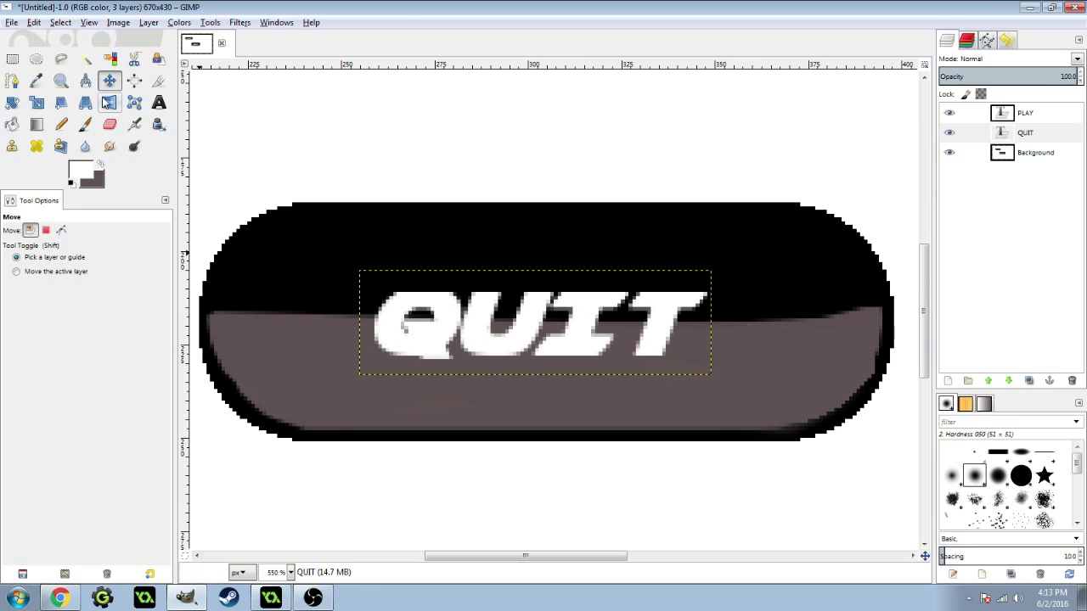
Increase the QUIT font size to 38
{"action": "left_click", "coordinate": [158, 102]}
{"action": "left_click", "coordinate": [336, 331]}
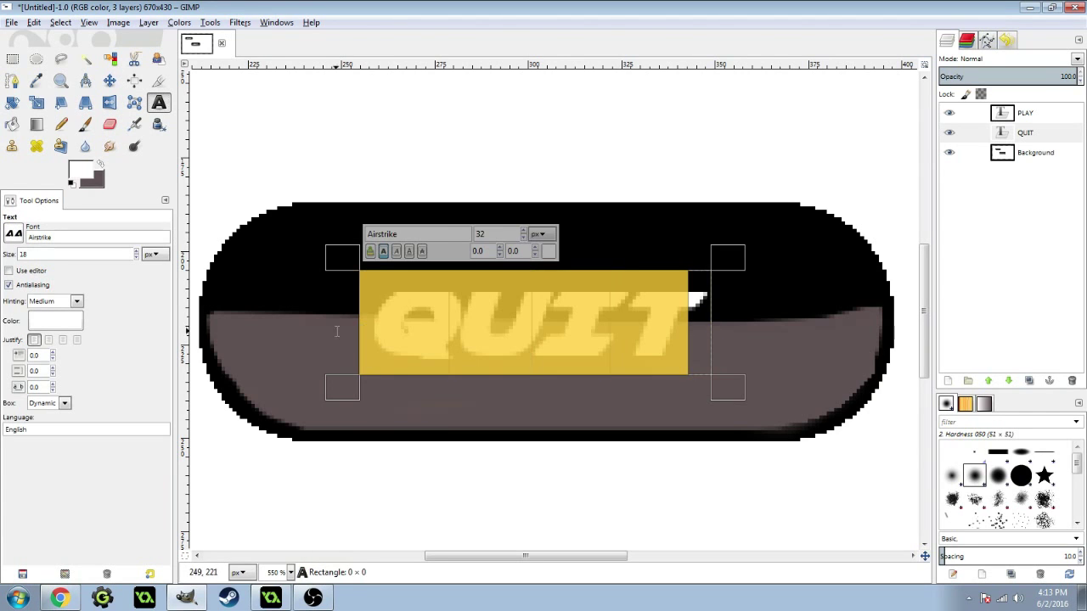
{"action": "left_click", "coordinate": [523, 231]}
{"action": "left_click", "coordinate": [523, 231]}
{"action": "left_click", "coordinate": [523, 231]}
{"action": "left_click", "coordinate": [523, 231]}
{"action": "left_click", "coordinate": [523, 230]}
{"action": "left_click", "coordinate": [523, 231]}
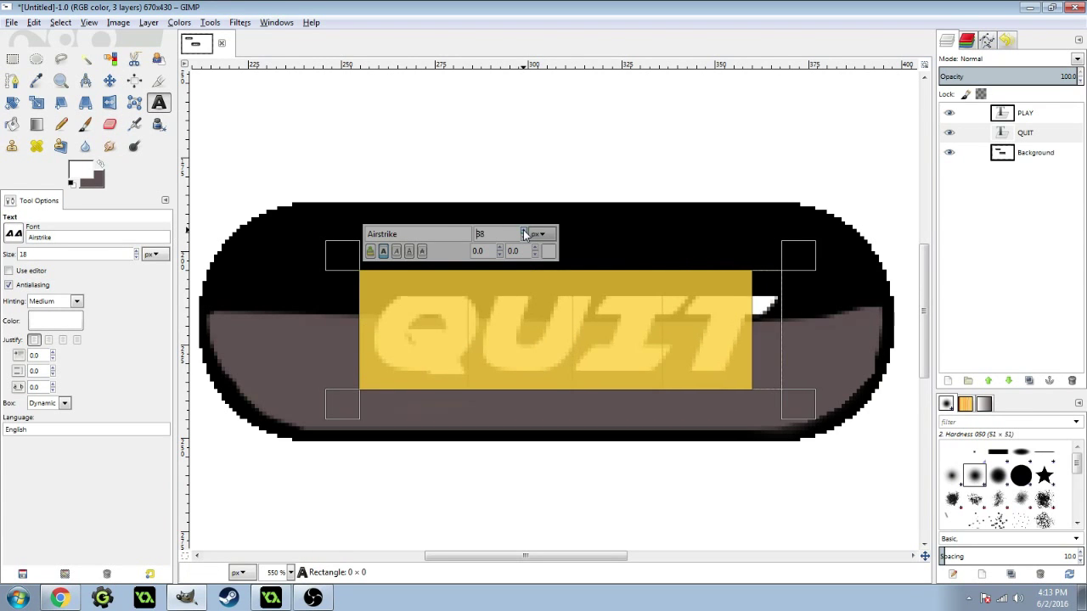
{"action": "left_click", "coordinate": [523, 231]}
{"action": "left_click", "coordinate": [523, 231]}
{"action": "left_click", "coordinate": [523, 230]}
{"action": "left_click", "coordinate": [523, 231]}
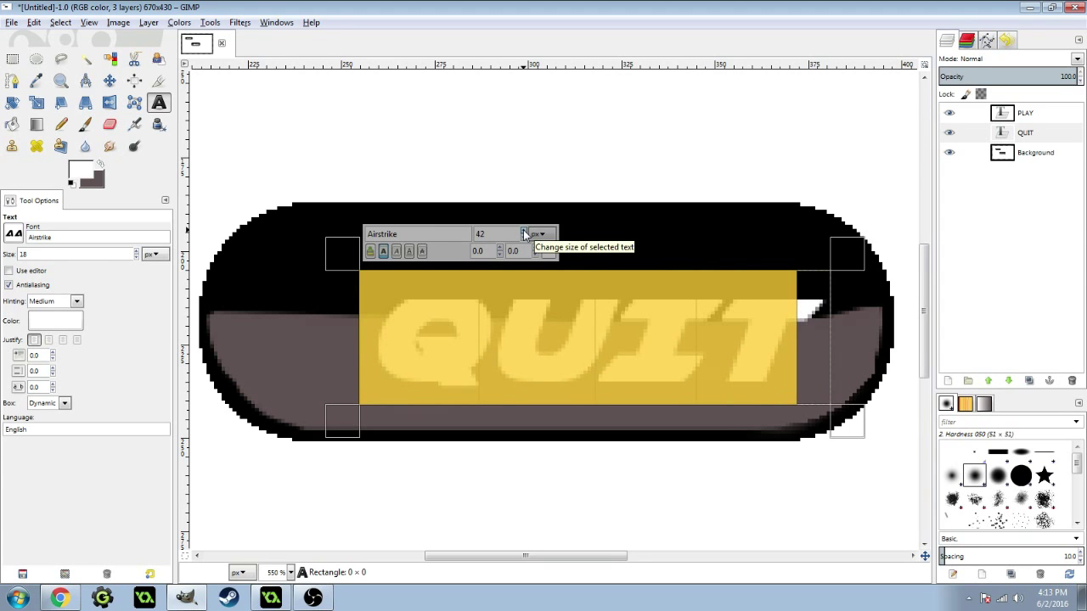
Centre QUIT on the pill, make Background active and zoom out to 150%
{"action": "left_click", "coordinate": [109, 79]}
{"action": "left_click_drag", "start_coordinate": [466, 352], "coordinate": [419, 328]}
{"action": "left_click", "coordinate": [1053, 151]}
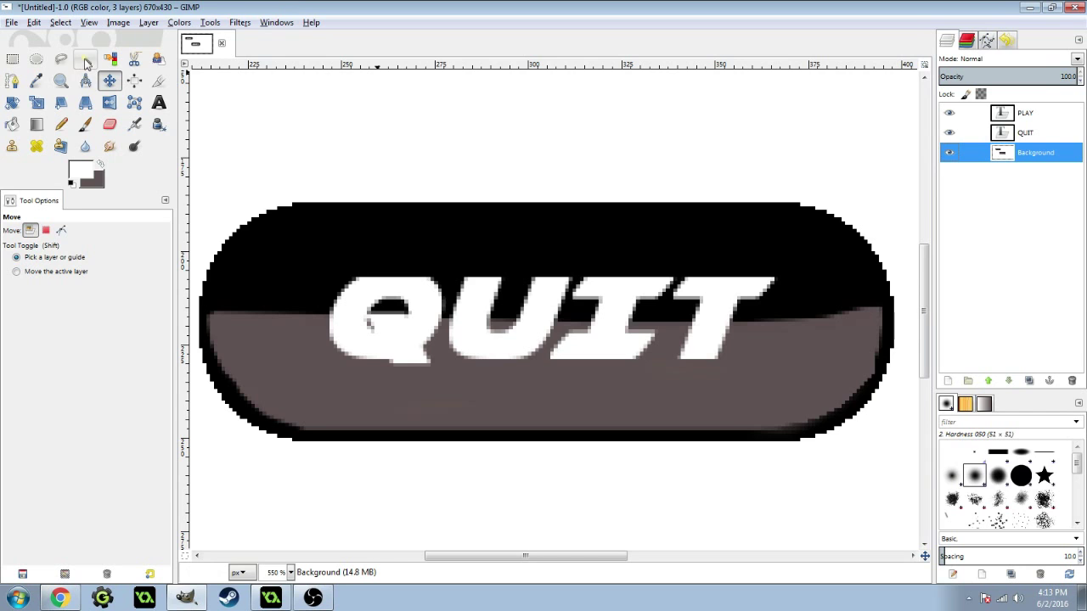
{"action": "left_click", "coordinate": [60, 79]}
{"action": "left_click", "coordinate": [510, 289], "text": "ctrl"}
{"action": "left_click", "coordinate": [518, 297], "text": "ctrl"}
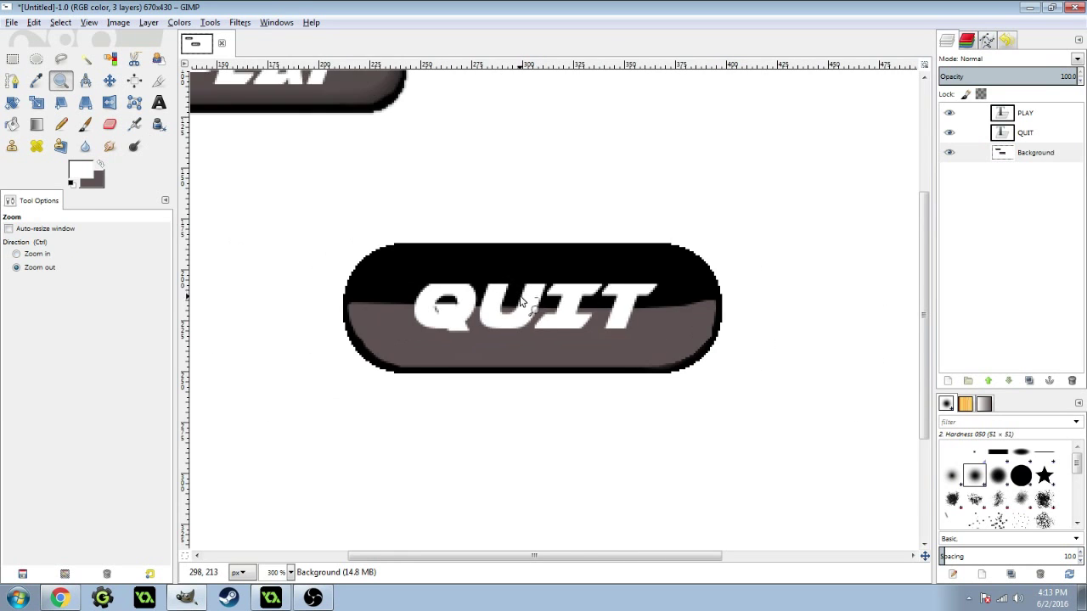
{"action": "left_click", "coordinate": [521, 302], "text": "ctrl"}
{"action": "left_click", "coordinate": [540, 350], "text": "ctrl"}
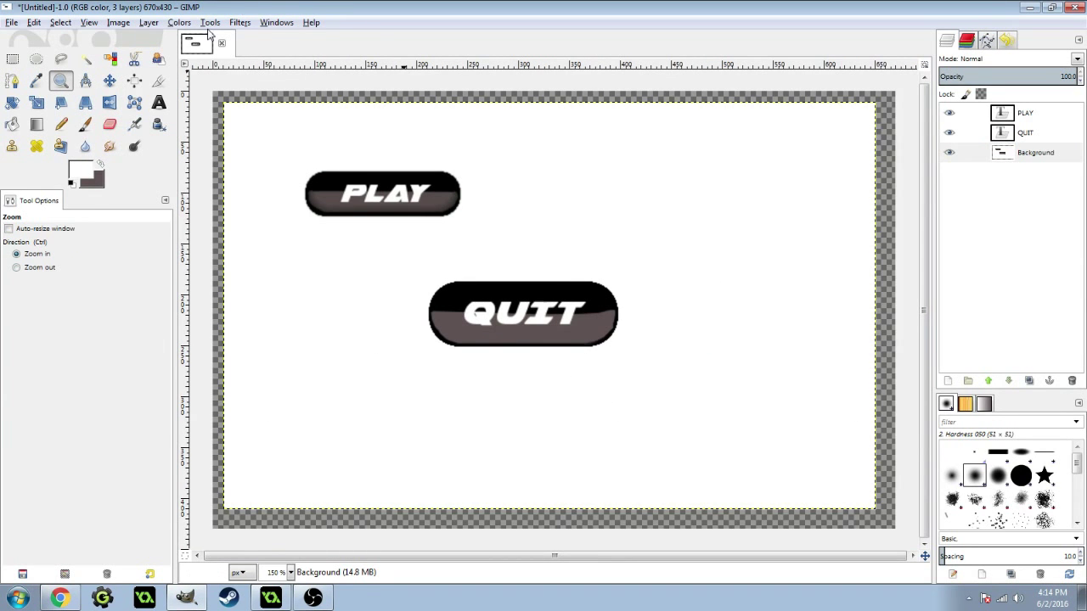
Apply the Cartoon filter with mask radius 27.61 and percent black 0.569
{"action": "left_click", "coordinate": [239, 23]}
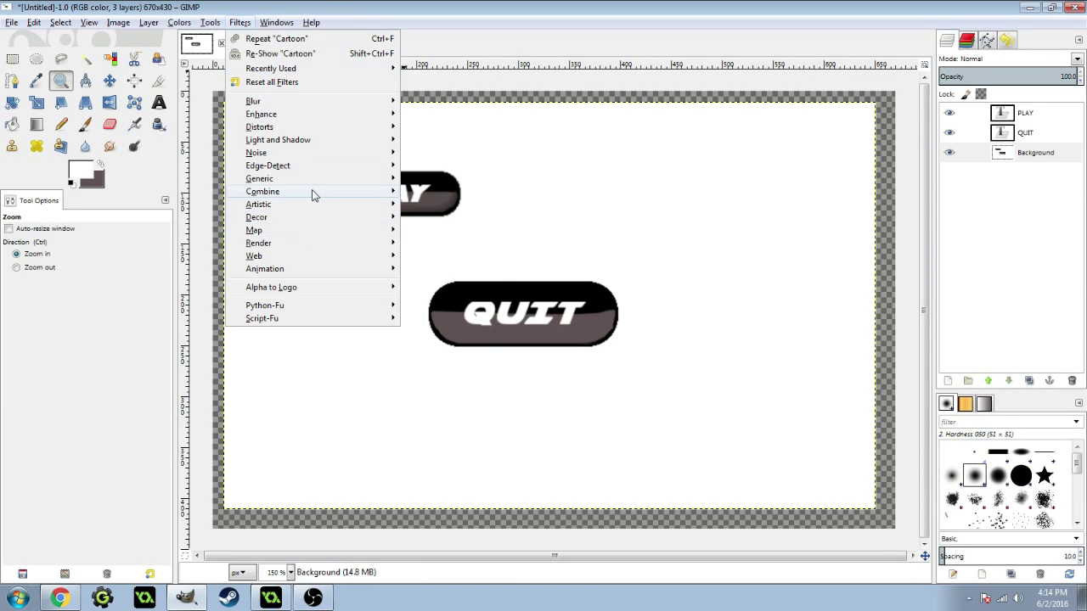
{"action": "mouse_move", "coordinate": [311, 211]}
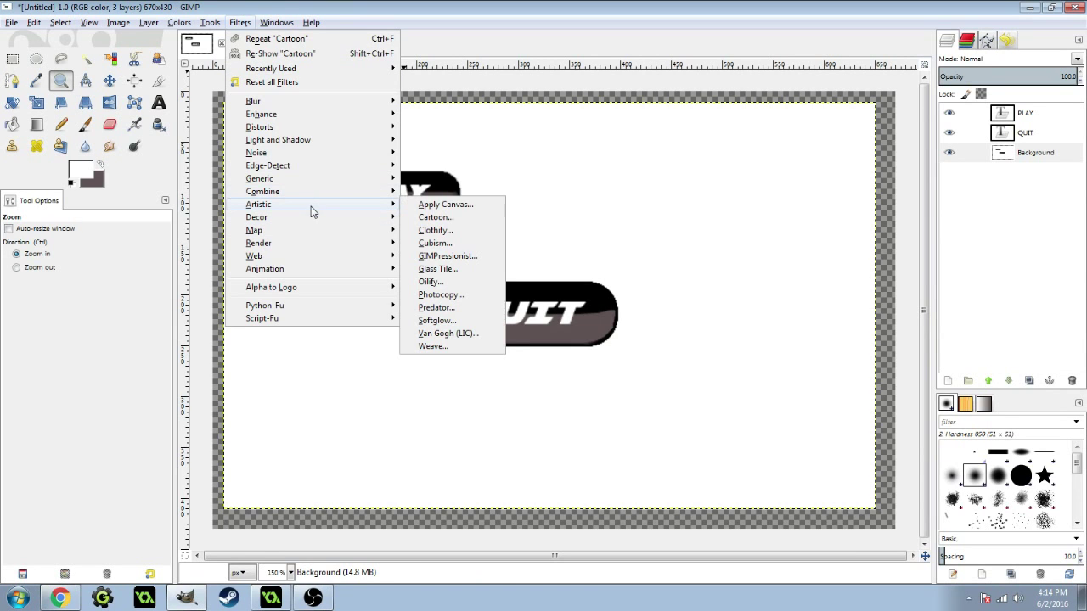
{"action": "left_click", "coordinate": [467, 219]}
{"action": "left_click_drag", "start_coordinate": [498, 347], "coordinate": [596, 298]}
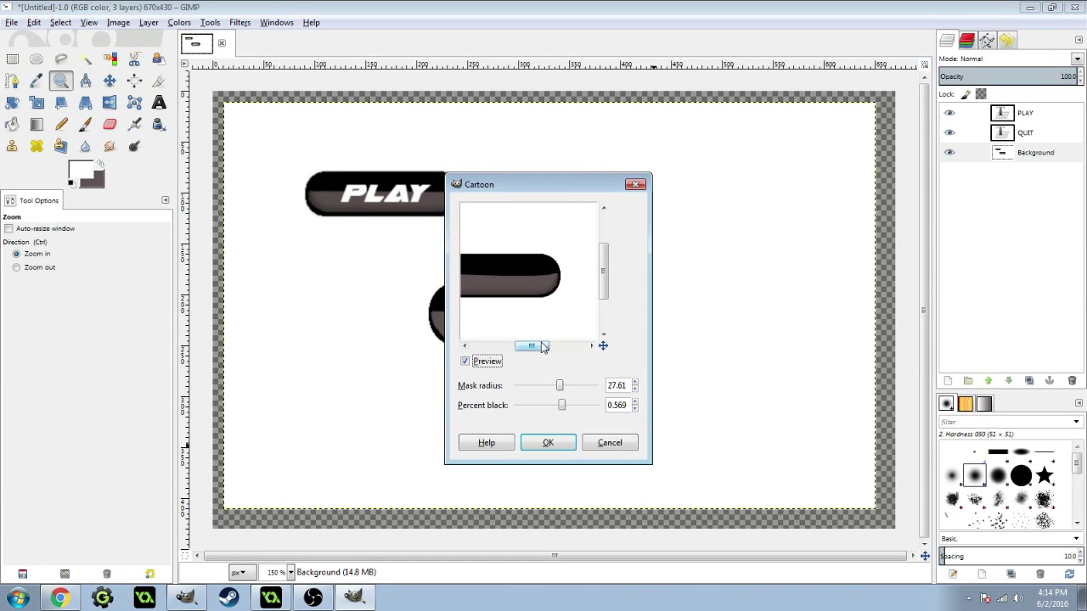
{"action": "left_click_drag", "start_coordinate": [549, 346], "coordinate": [525, 348]}
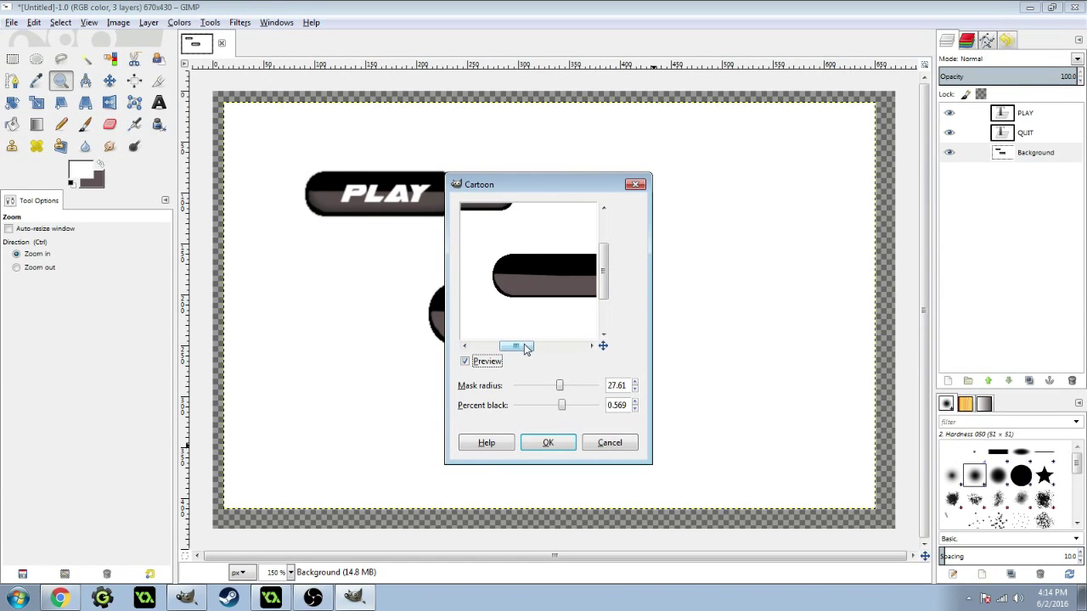
{"action": "left_click", "coordinate": [550, 443]}
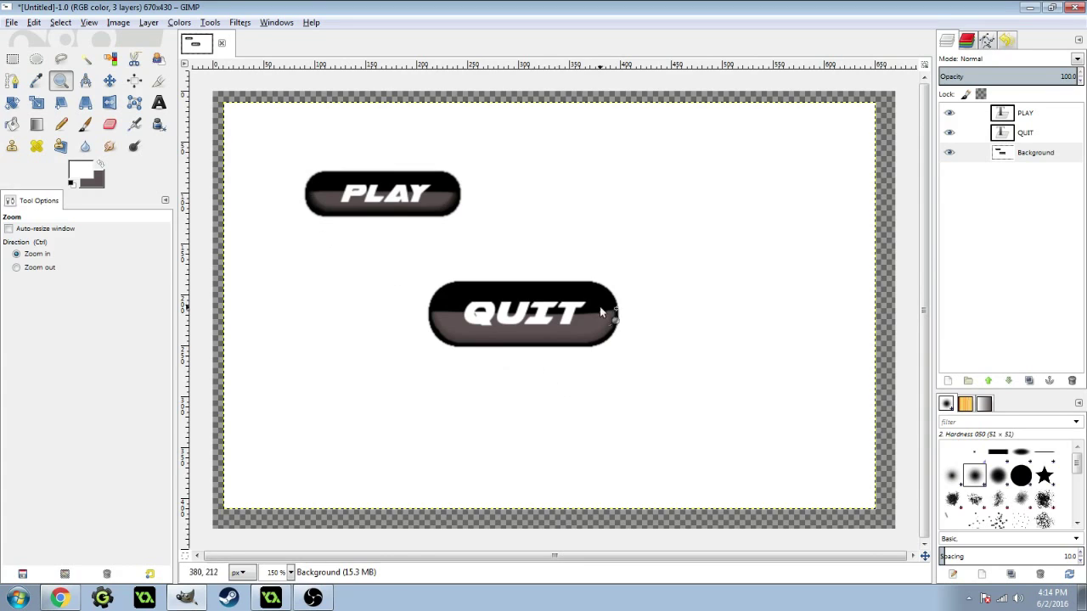